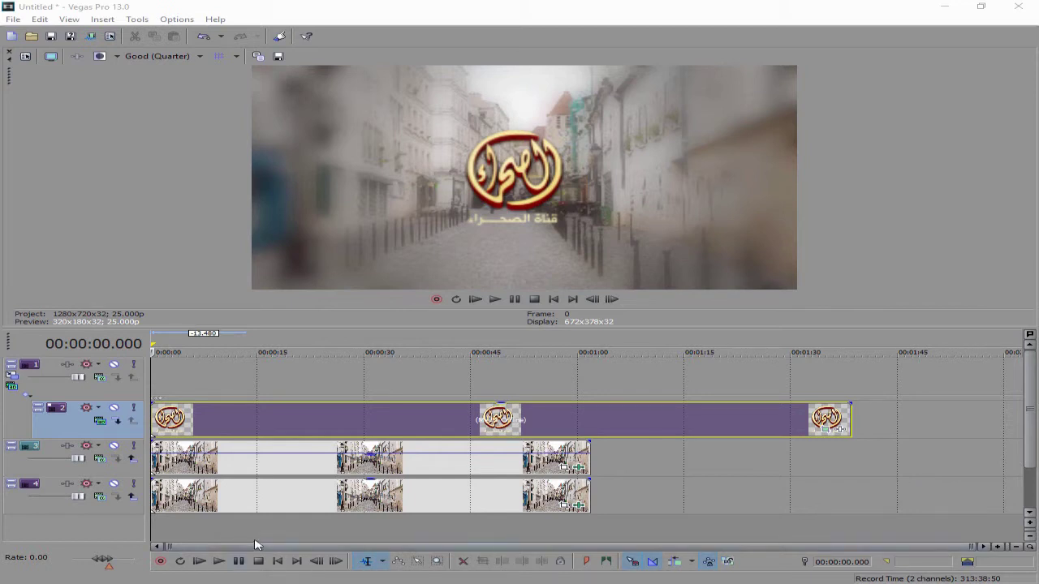
Play the finished rotating-logo composition from the start of the timeline to preview its animation.
{"action": "left_click", "coordinate": [219, 561]}
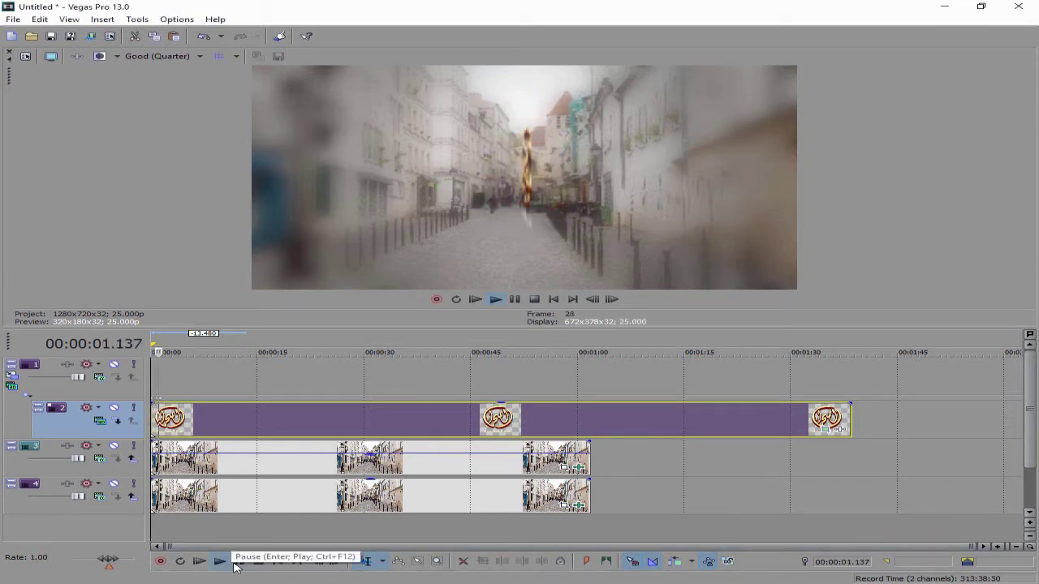
{"action": "left_click", "coordinate": [236, 562]}
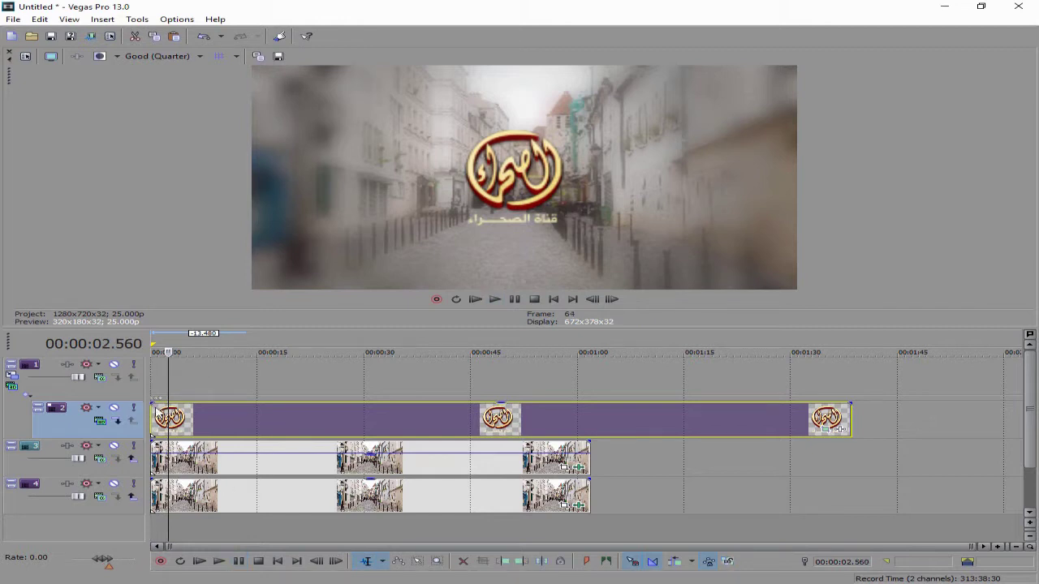
{"action": "key", "text": "ctrl+Home"}
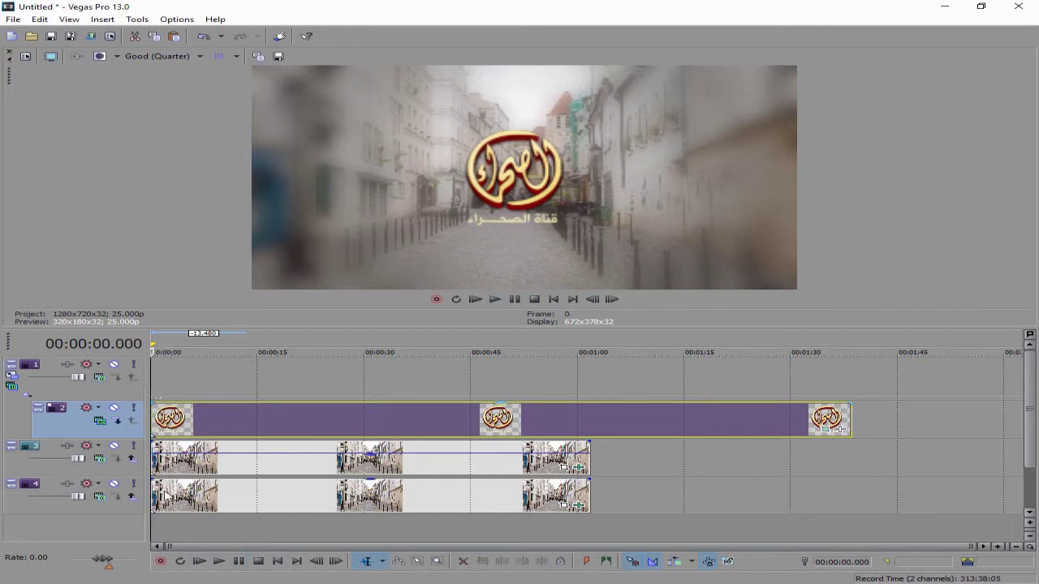
{"action": "left_click", "coordinate": [220, 561]}
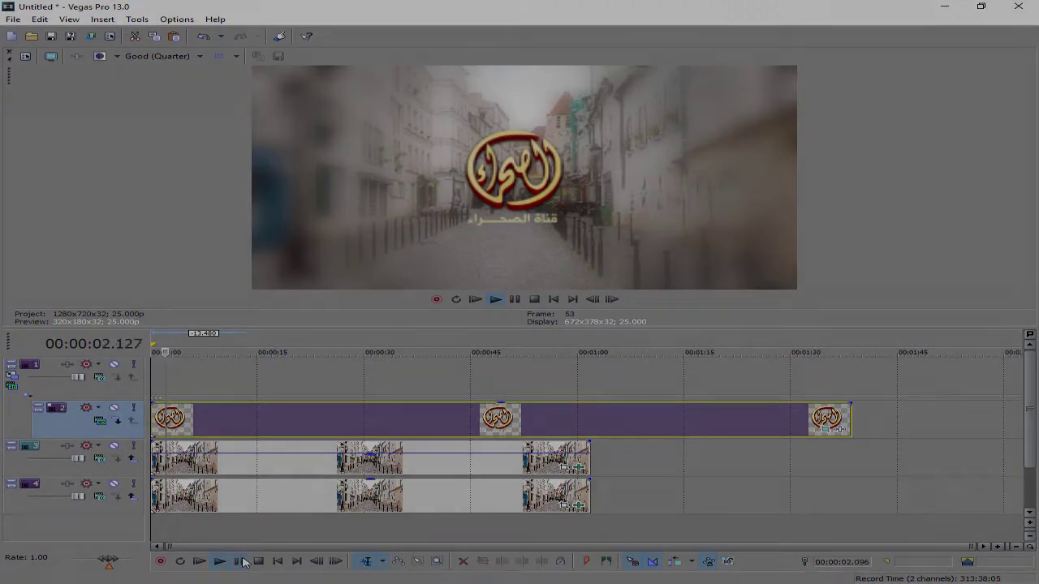
{"action": "left_click", "coordinate": [239, 561]}
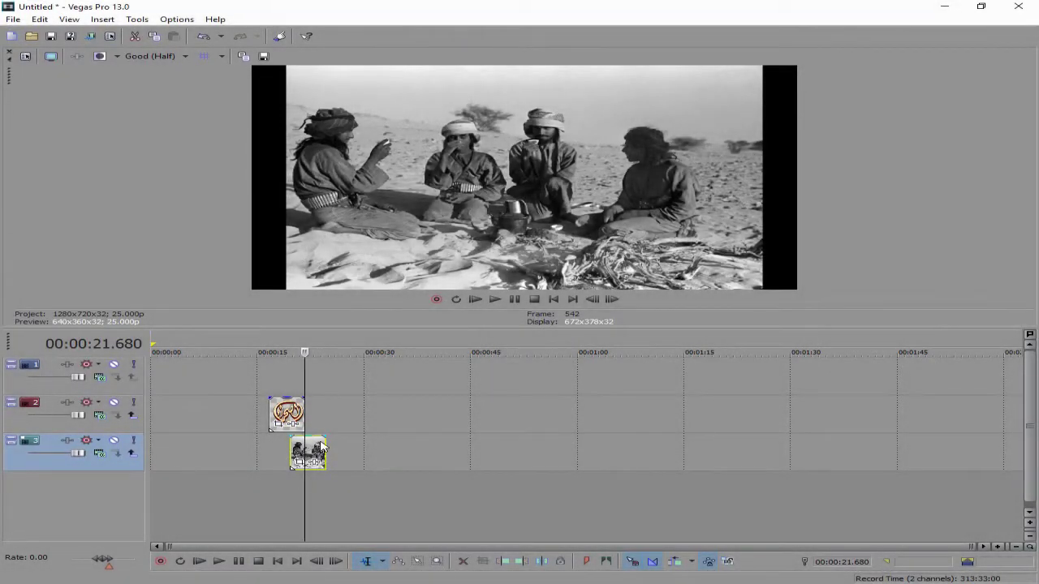
Place the logo and desert photo events at the timeline start and extend both to about 58.9 seconds.
{"action": "left_click_drag", "start_coordinate": [322, 446], "coordinate": [570, 451]}
{"action": "left_click_drag", "start_coordinate": [287, 414], "coordinate": [569, 410]}
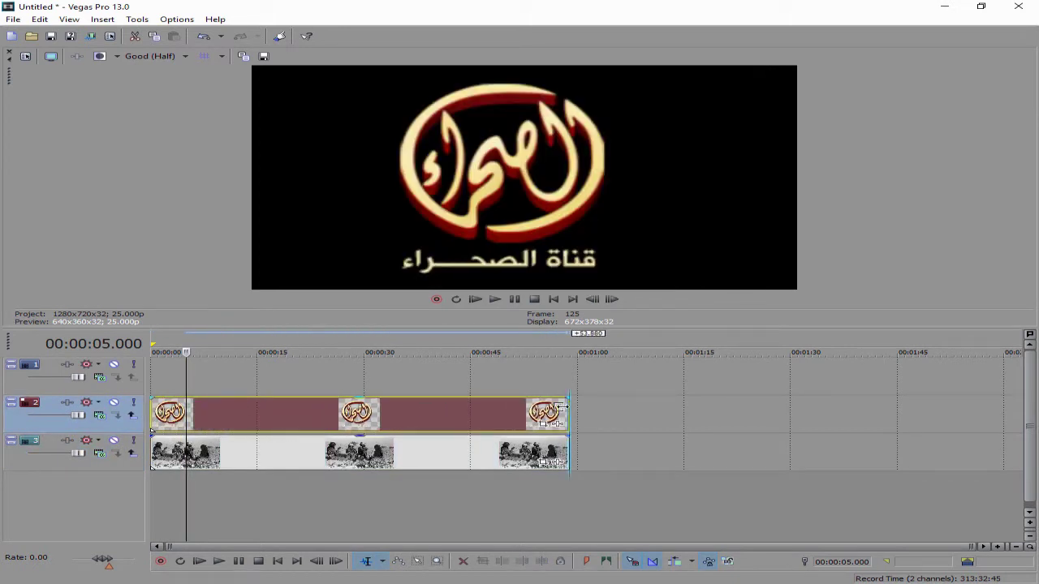
{"action": "left_click", "coordinate": [265, 417]}
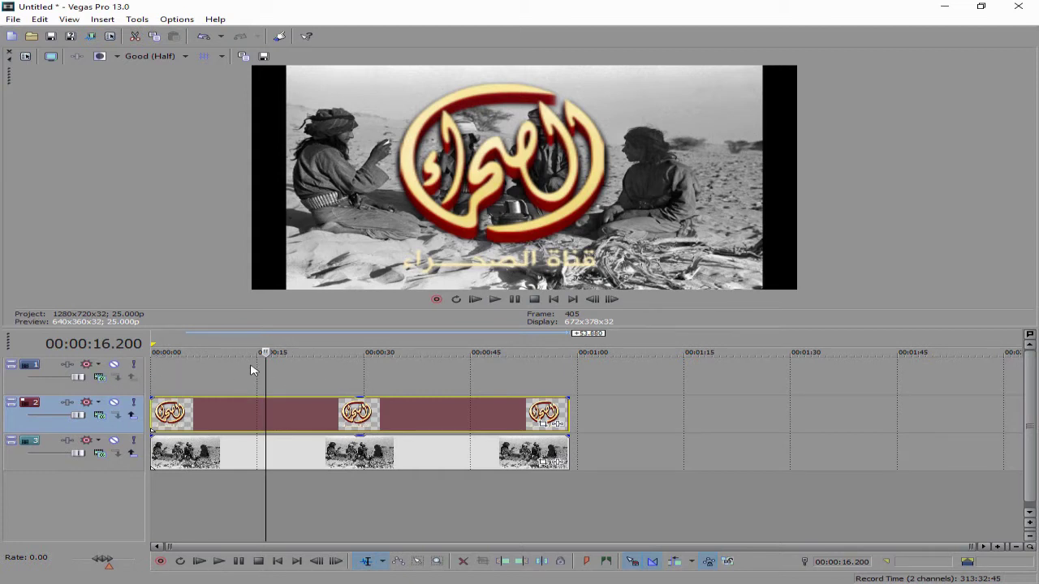
Set the logo track's compositing mode to 3D Source Alpha and make it a compositing child of track 1.
{"action": "left_click", "coordinate": [100, 419]}
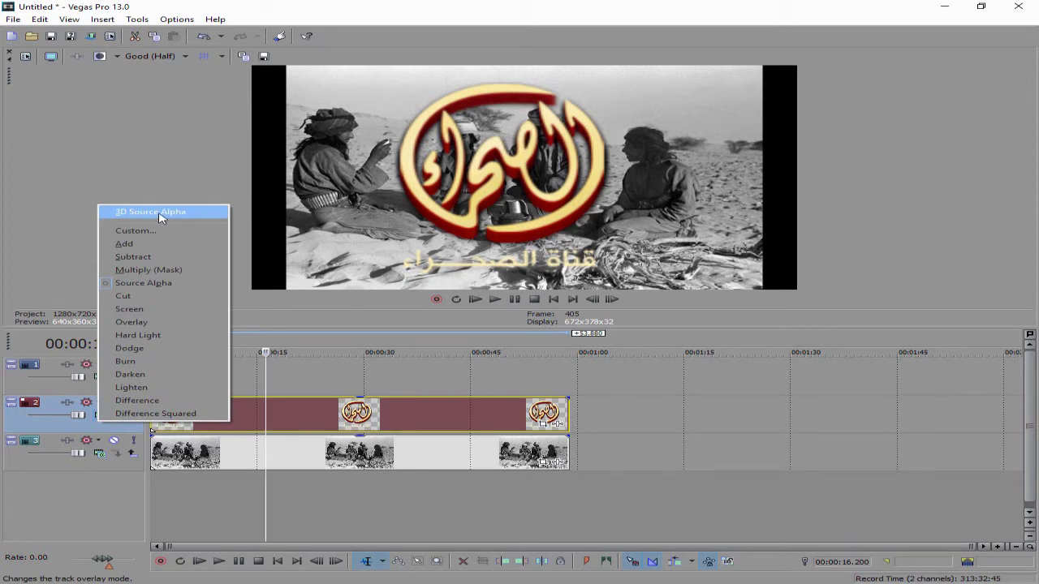
{"action": "left_click", "coordinate": [191, 213]}
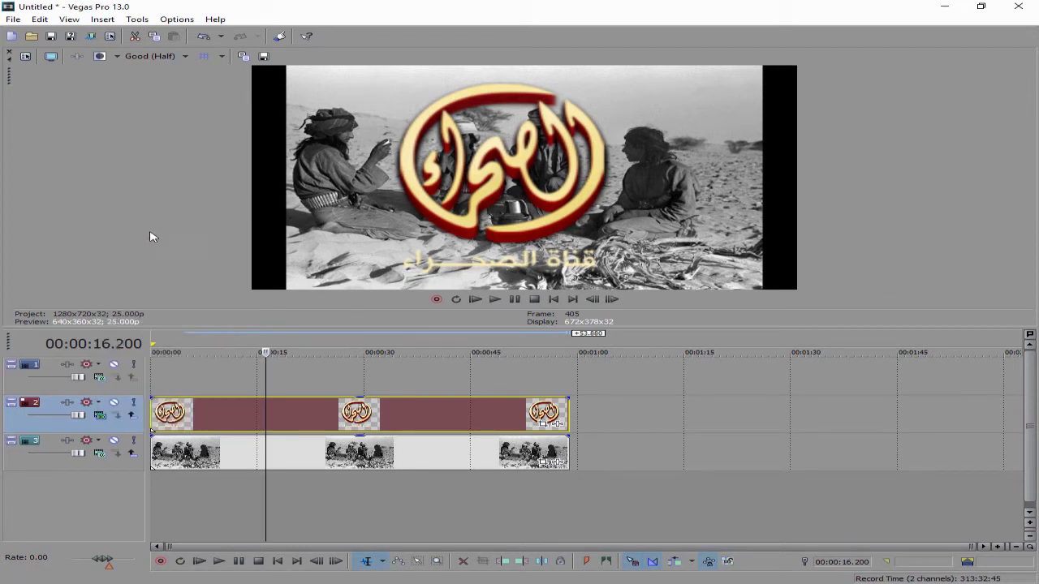
{"action": "left_click", "coordinate": [130, 416]}
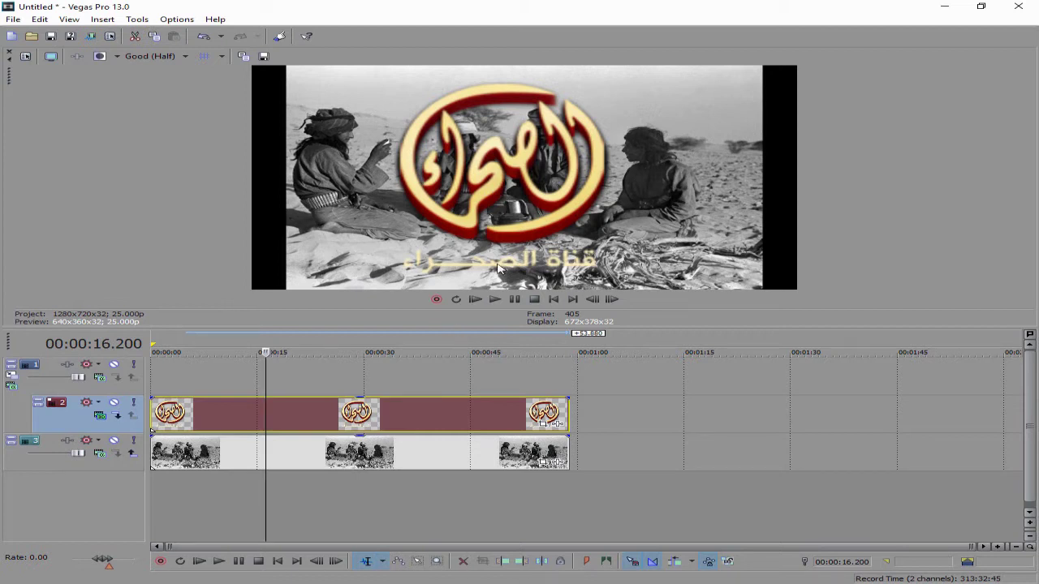
Shrink the logo with Event Pan/Crop by enlarging its frame to about 557 × 382, centred near X 90.9, Y 84.4.
{"action": "right_click", "coordinate": [358, 414]}
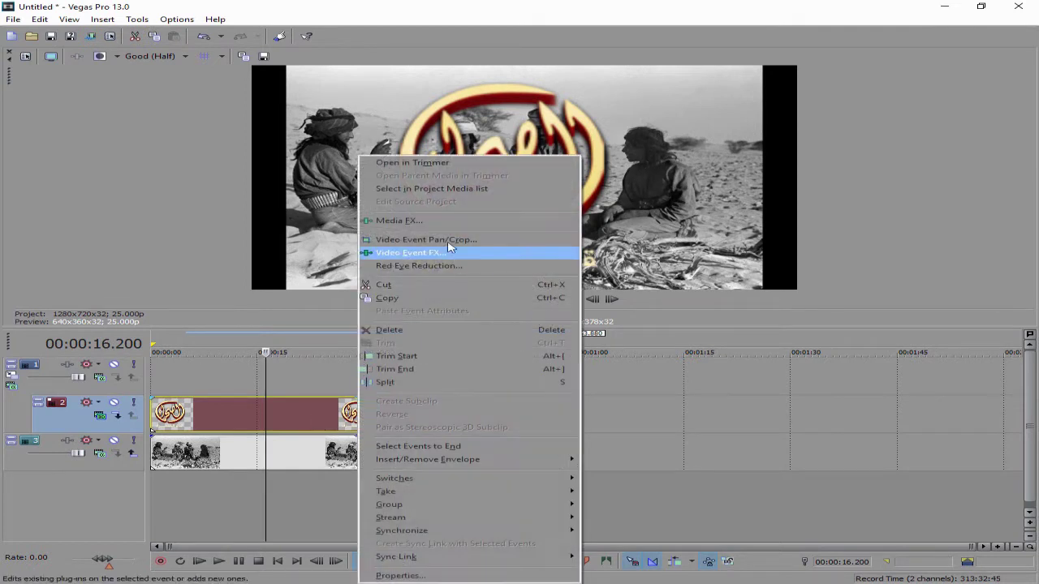
{"action": "left_click", "coordinate": [407, 243]}
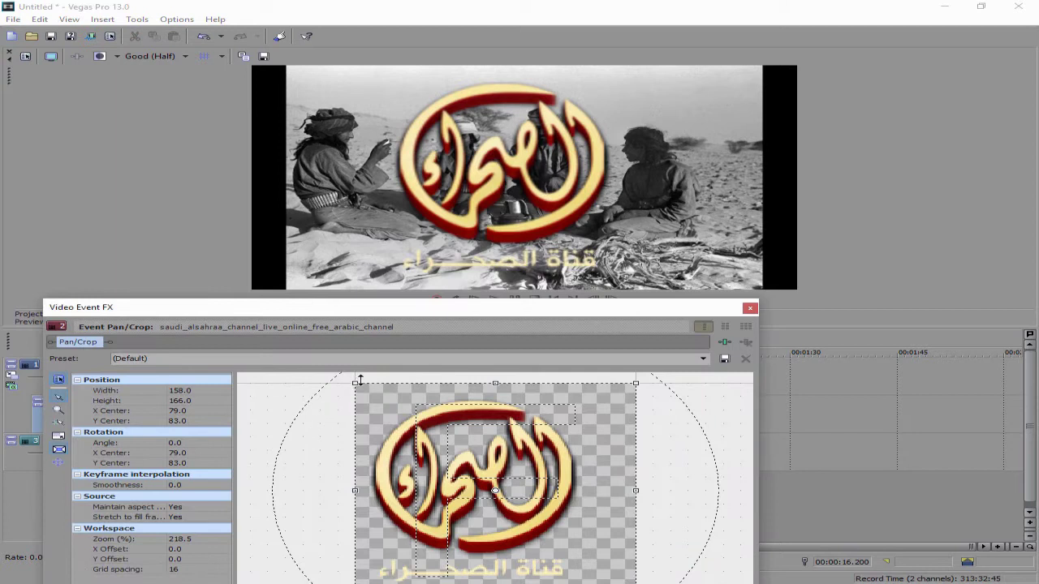
{"action": "left_click_drag", "start_coordinate": [354, 382], "coordinate": [2, 242]}
{"action": "left_click_drag", "start_coordinate": [417, 423], "coordinate": [436, 425]}
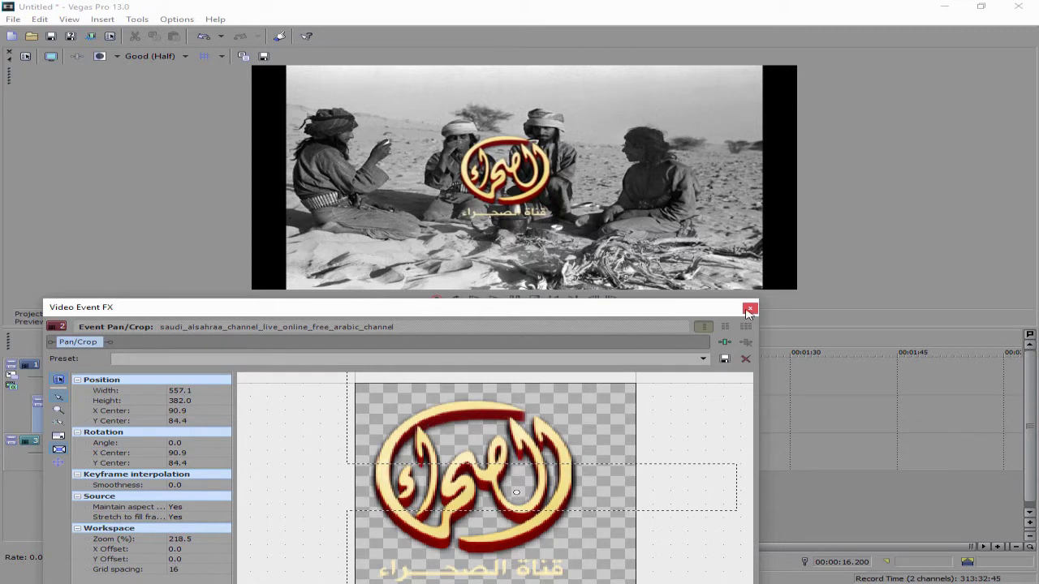
{"action": "left_click", "coordinate": [749, 309]}
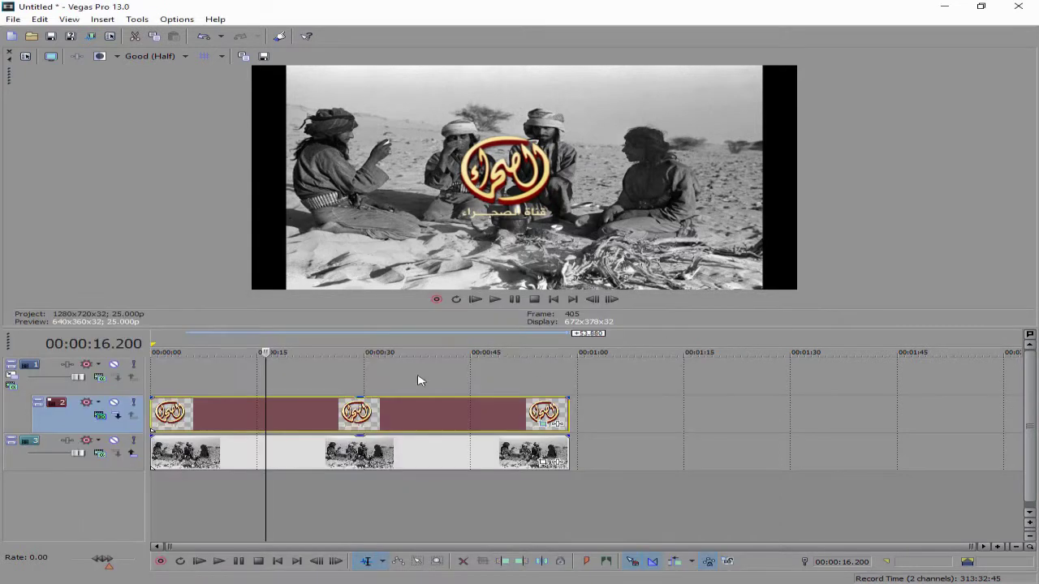
Turn off Maintain aspect ratio in the desert photo event's properties so that it fills the frame.
{"action": "right_click", "coordinate": [343, 460]}
{"action": "left_click", "coordinate": [382, 447]}
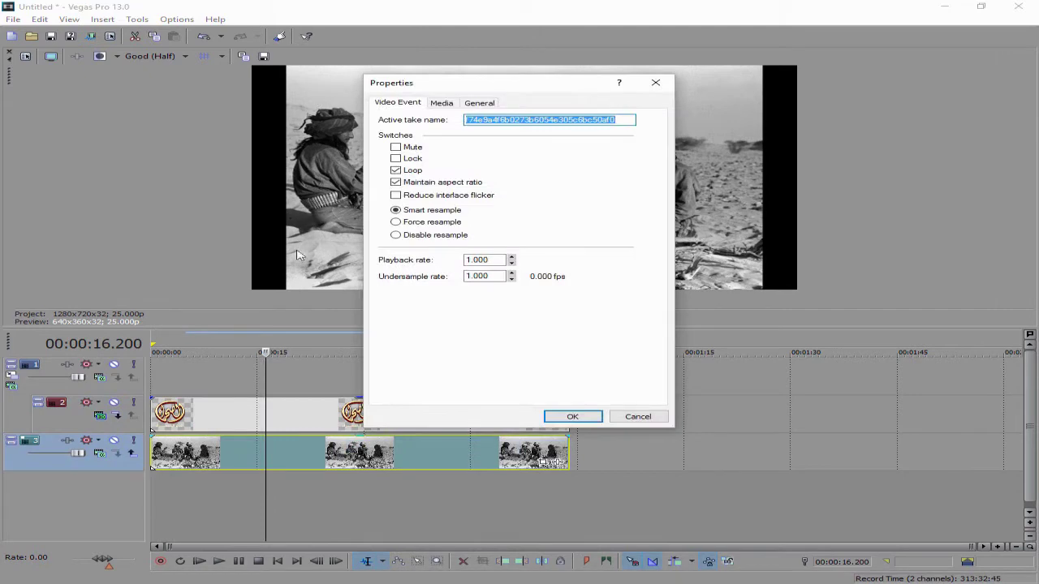
{"action": "left_click", "coordinate": [425, 183]}
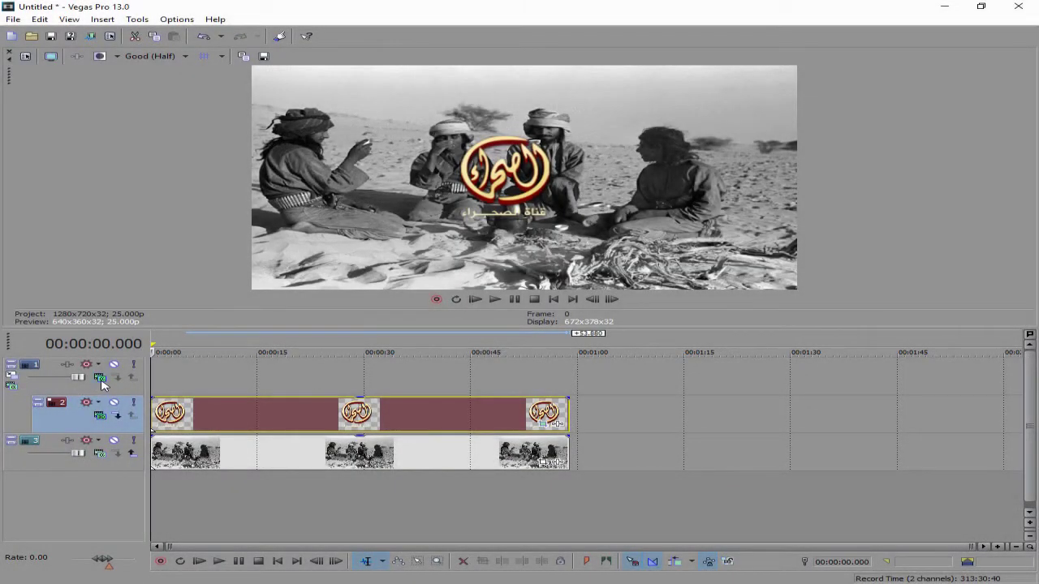
Set track 1's compositing mode to 3D Source Alpha and open its parent track motion clear of the preview.
{"action": "left_click", "coordinate": [101, 379]}
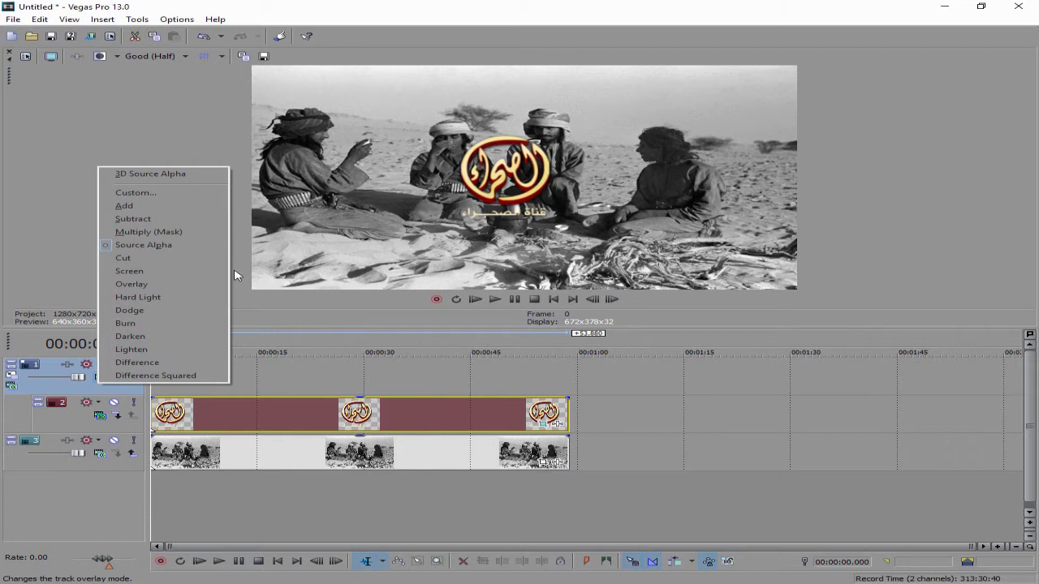
{"action": "left_click", "coordinate": [154, 174]}
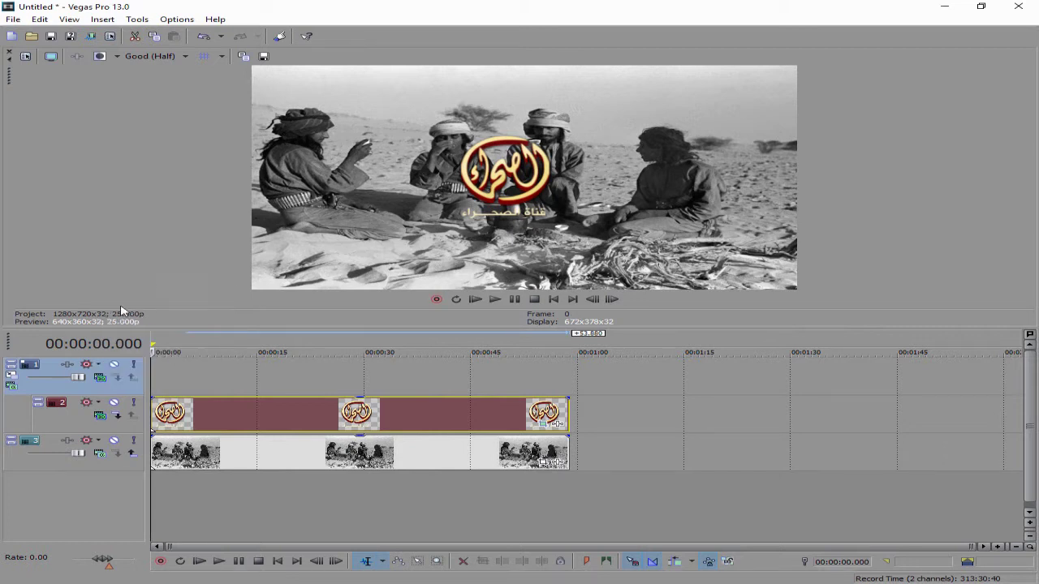
{"action": "left_click", "coordinate": [12, 379]}
{"action": "left_click_drag", "start_coordinate": [533, 195], "coordinate": [719, 182]}
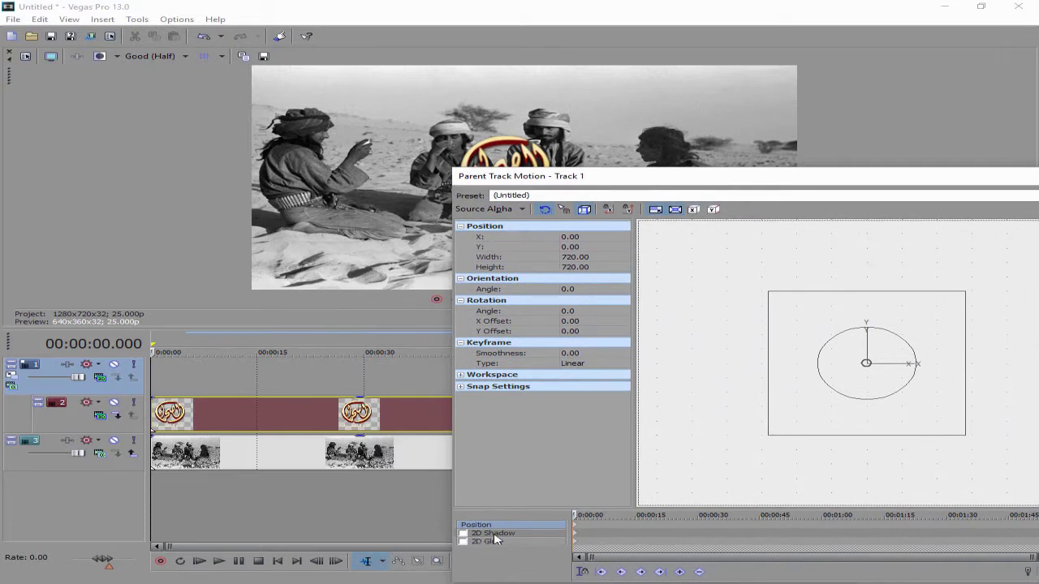
{"action": "left_click_drag", "start_coordinate": [537, 186], "coordinate": [701, 186]}
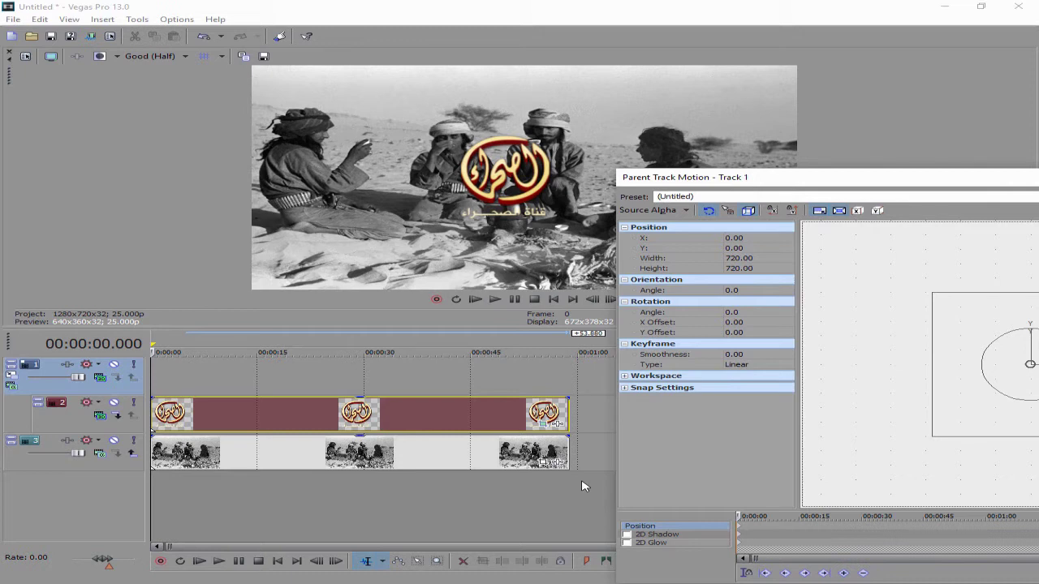
Try the 2D Shadow effect on track 1's parent motion.
{"action": "left_click", "coordinate": [626, 535]}
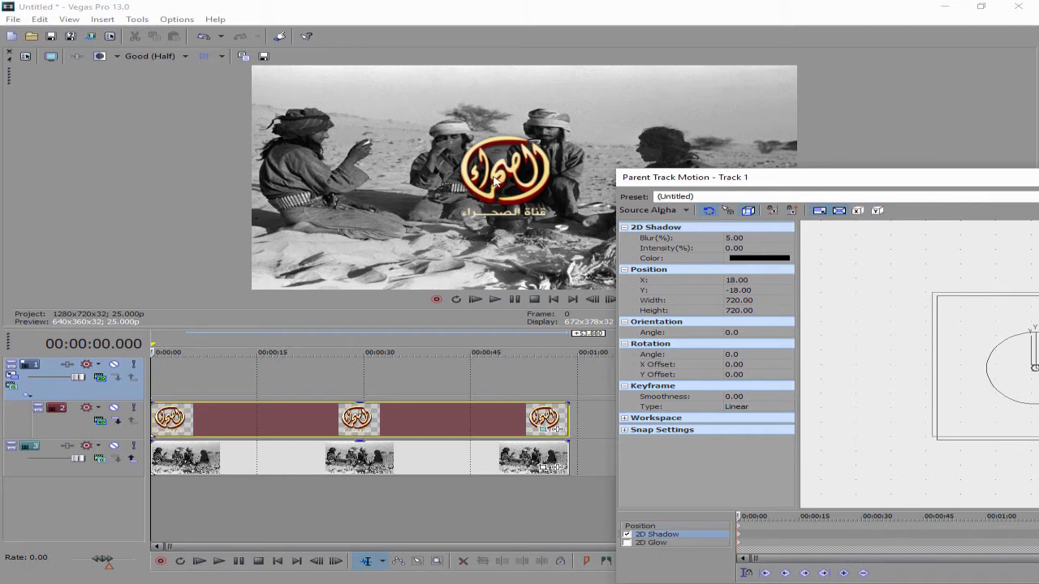
{"action": "left_click", "coordinate": [734, 239]}
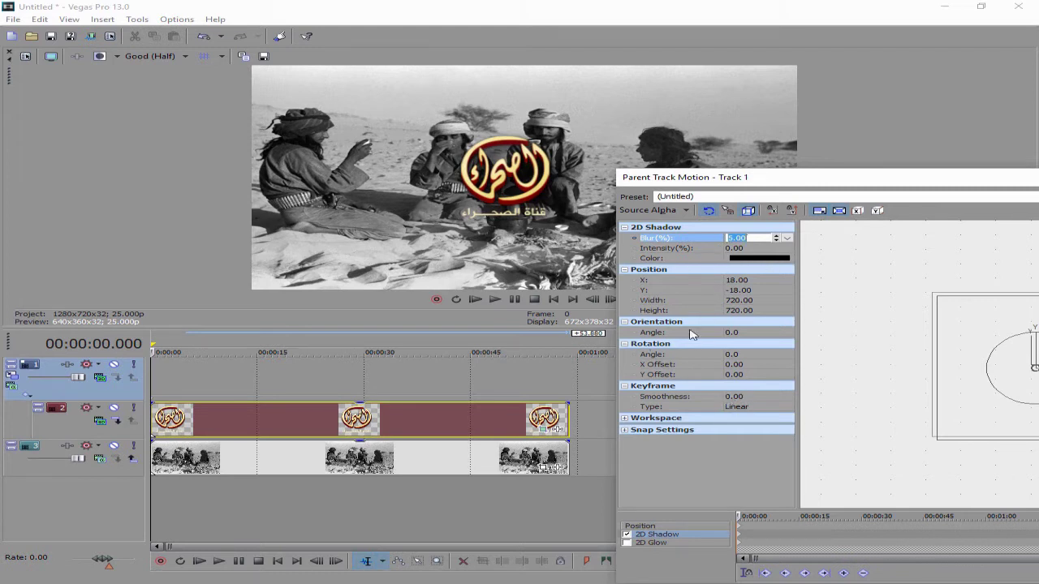
{"action": "left_click", "coordinate": [626, 535]}
Try the 2D Glow effect on track 1's parent motion with blur values of 1% and 0%.
{"action": "left_click", "coordinate": [627, 543]}
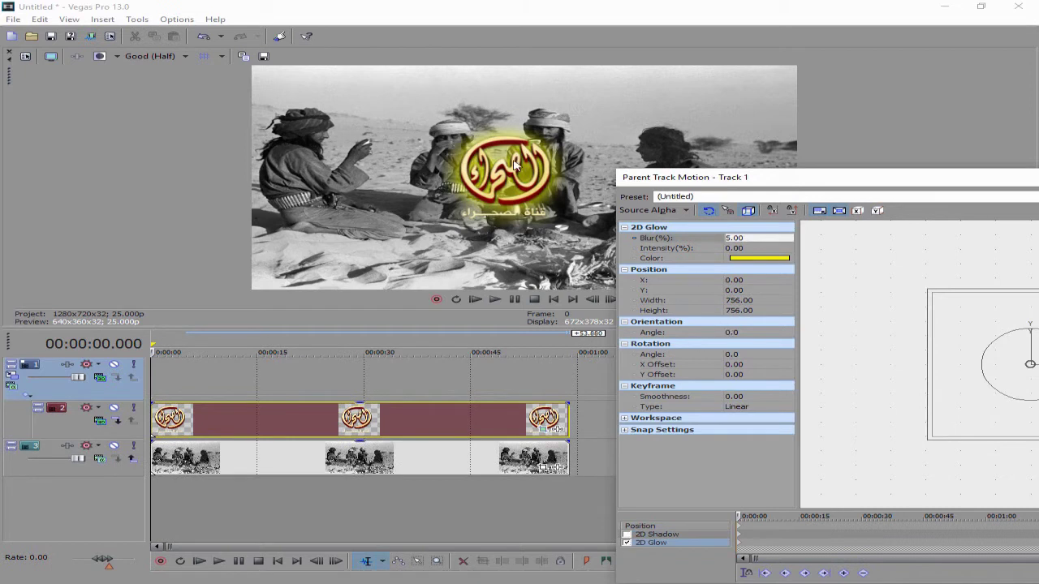
{"action": "left_click", "coordinate": [747, 239]}
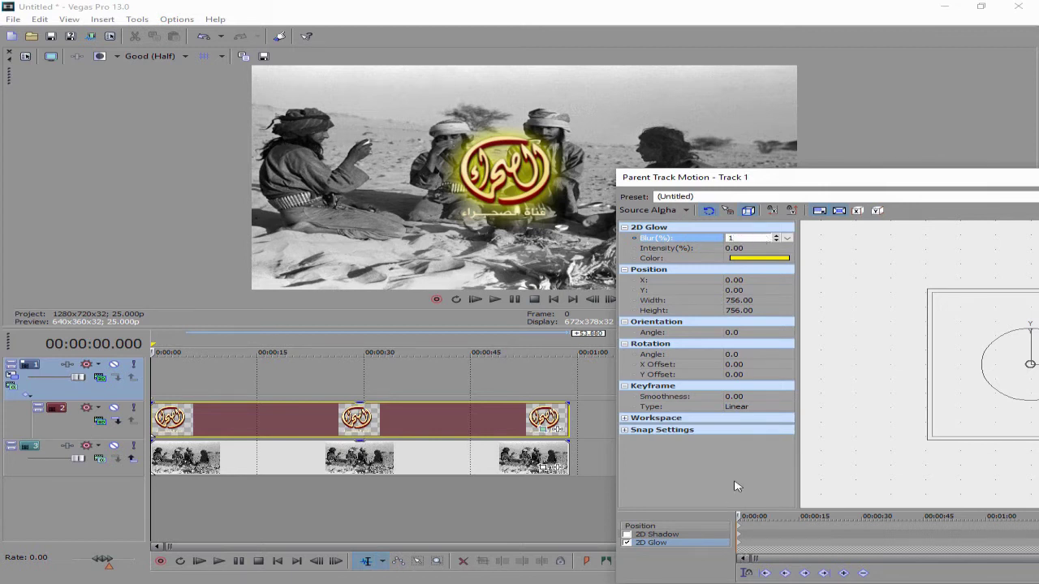
{"action": "type", "text": "1"}
{"action": "key", "text": "Return"}
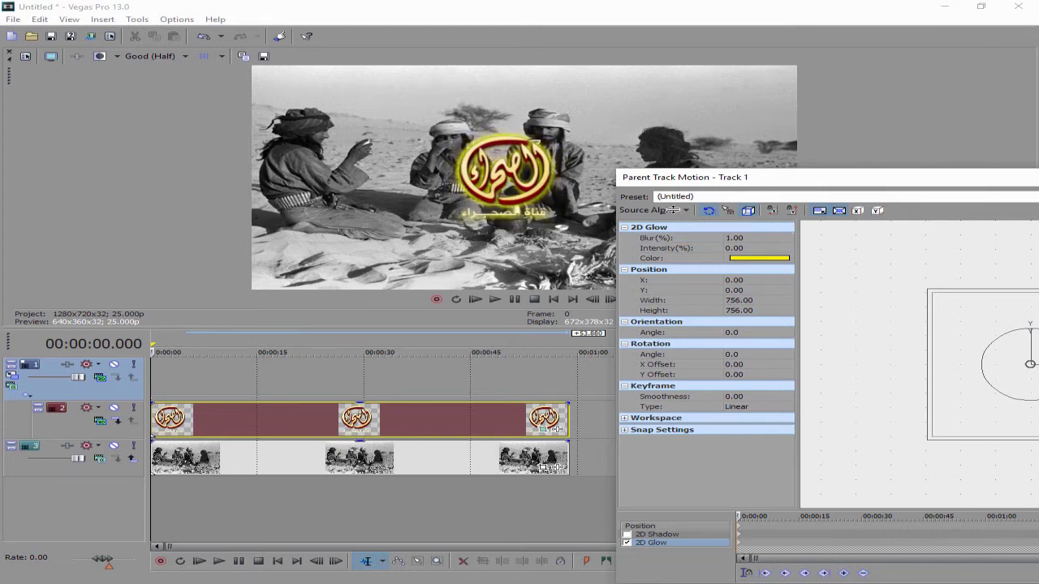
{"action": "left_click", "coordinate": [742, 237]}
{"action": "type", "text": "0"}
{"action": "left_click", "coordinate": [703, 473]}
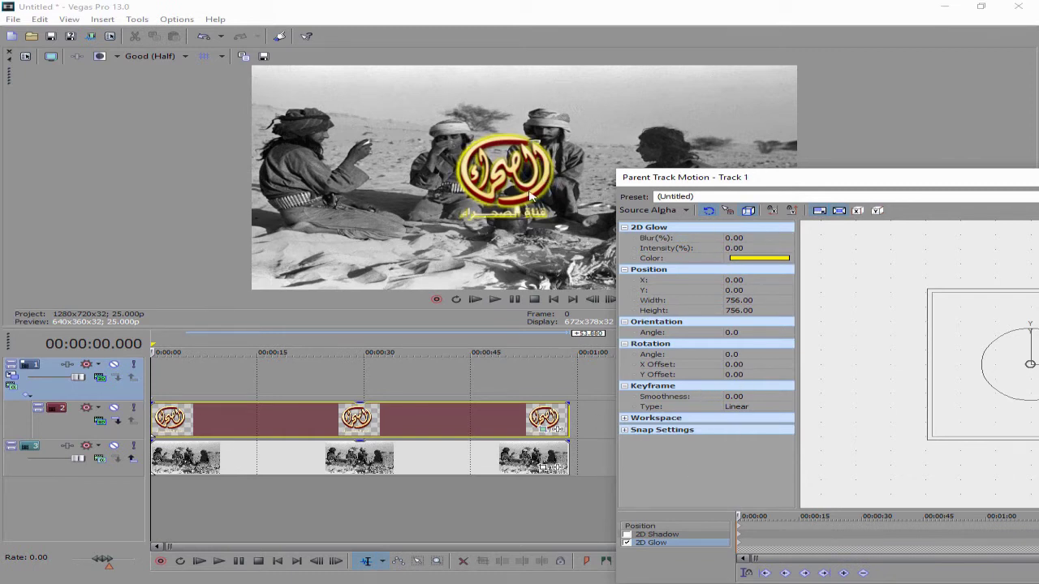
{"action": "left_click_drag", "start_coordinate": [742, 181], "coordinate": [723, 145]}
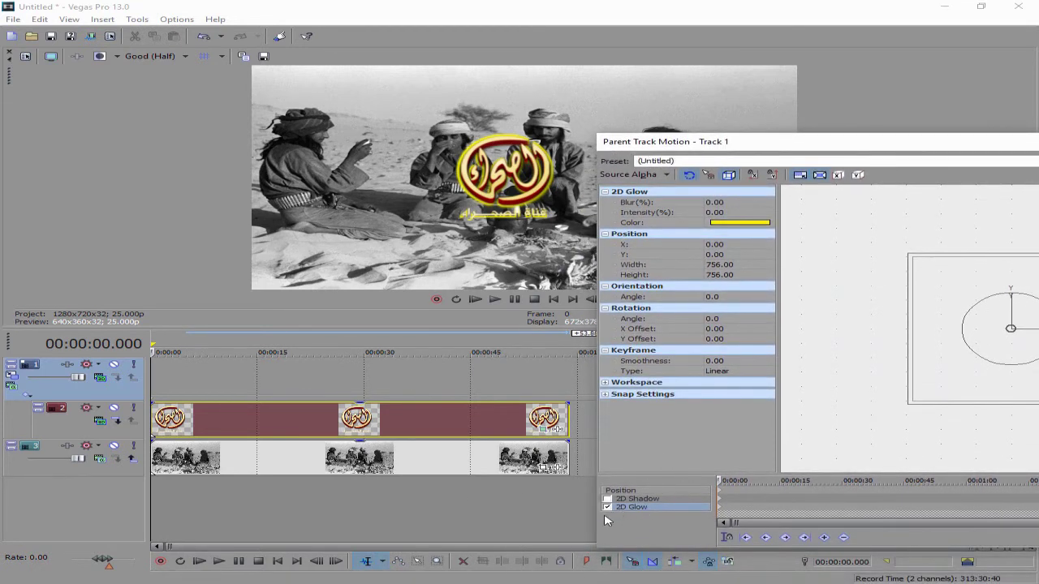
{"action": "left_click", "coordinate": [607, 508]}
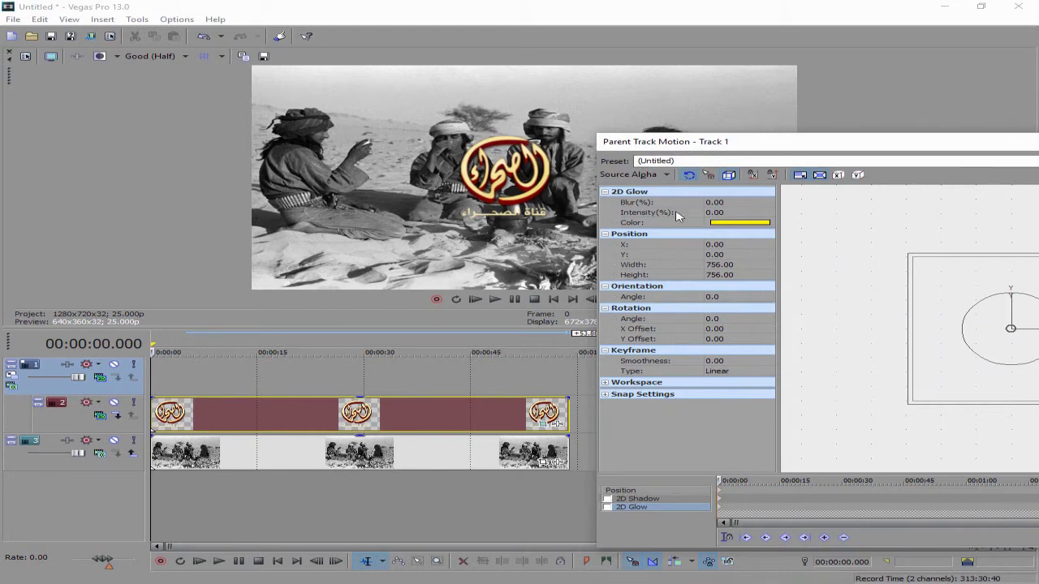
{"action": "left_click_drag", "start_coordinate": [672, 149], "coordinate": [460, 231]}
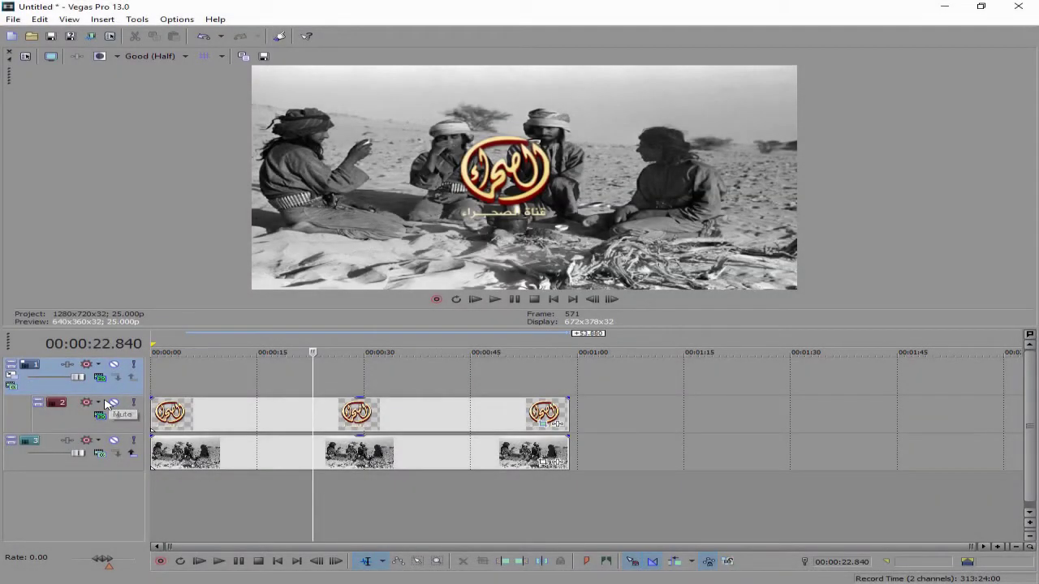
Set track 1's parent composite mode to 3D Source Alpha and open its parent motion with the playhead at the project start.
{"action": "left_click", "coordinate": [11, 386]}
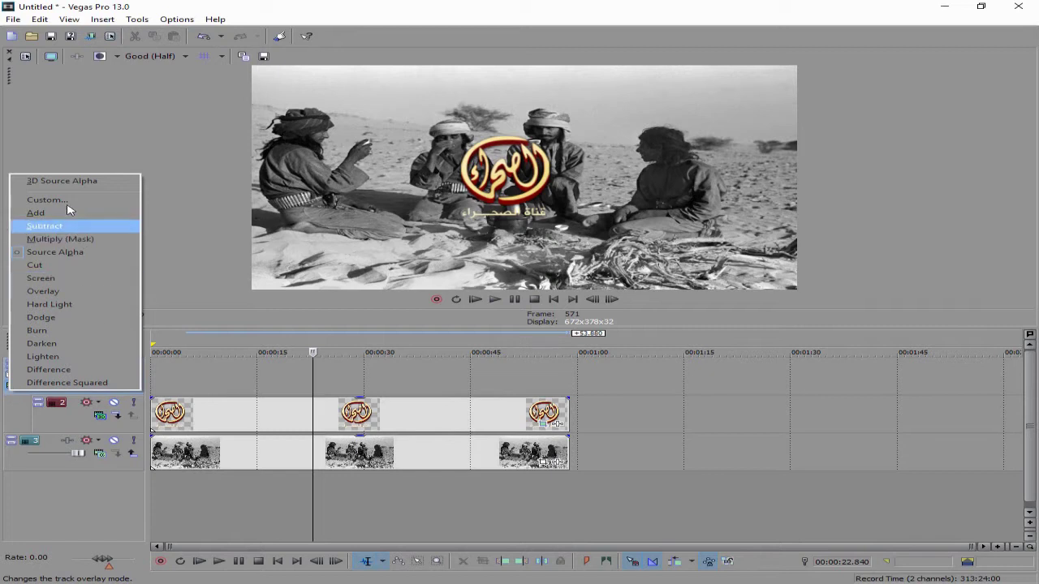
{"action": "left_click", "coordinate": [47, 185]}
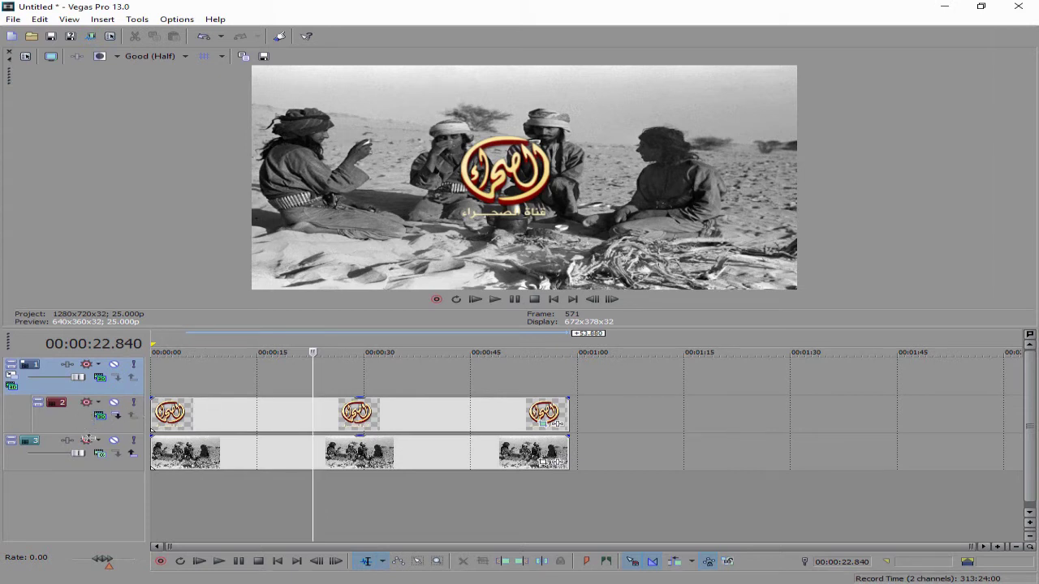
{"action": "left_click", "coordinate": [12, 377]}
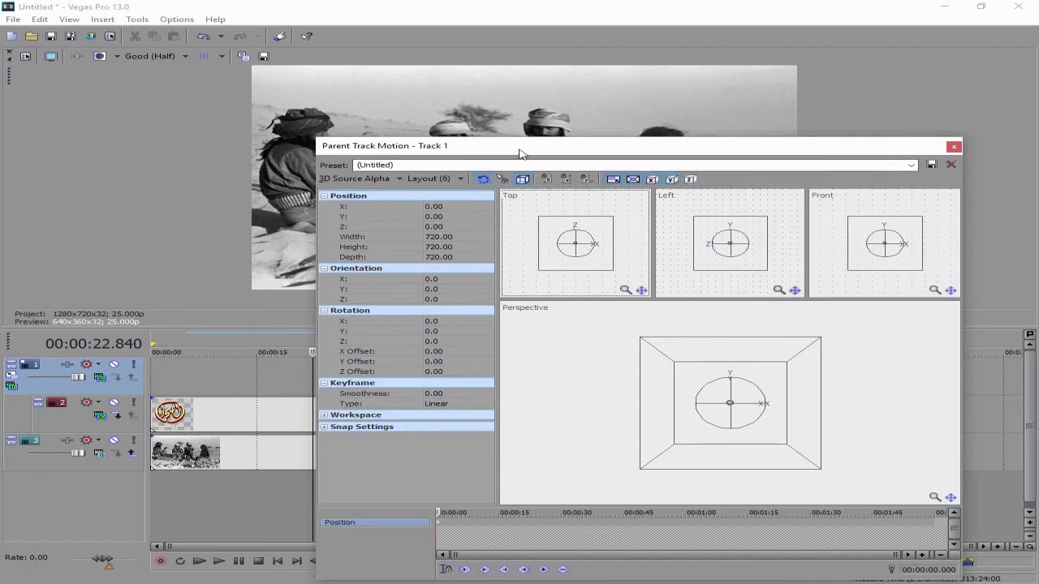
{"action": "left_click_drag", "start_coordinate": [523, 146], "coordinate": [501, 169]}
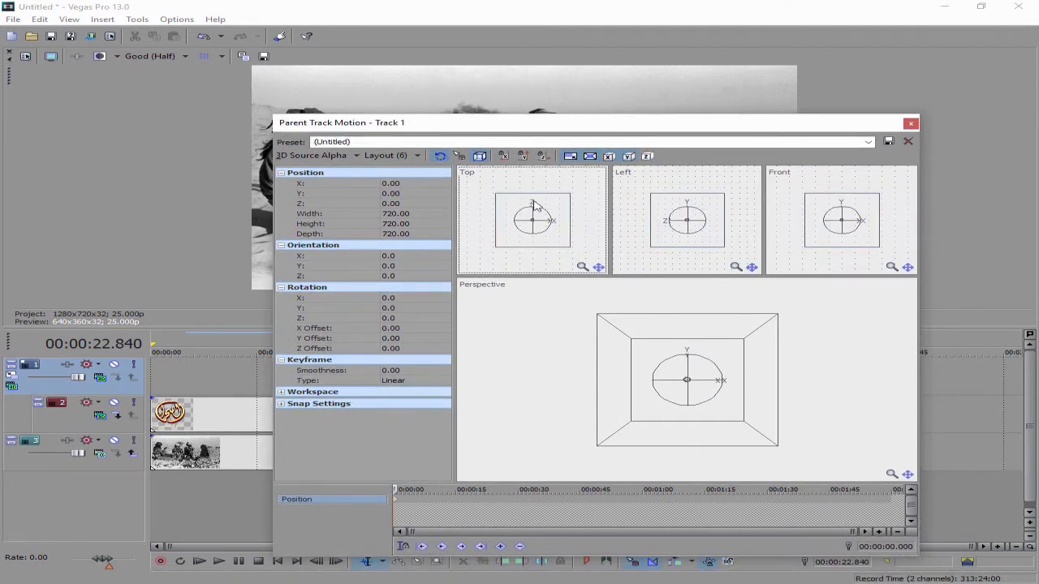
{"action": "left_click_drag", "start_coordinate": [604, 123], "coordinate": [762, 152]}
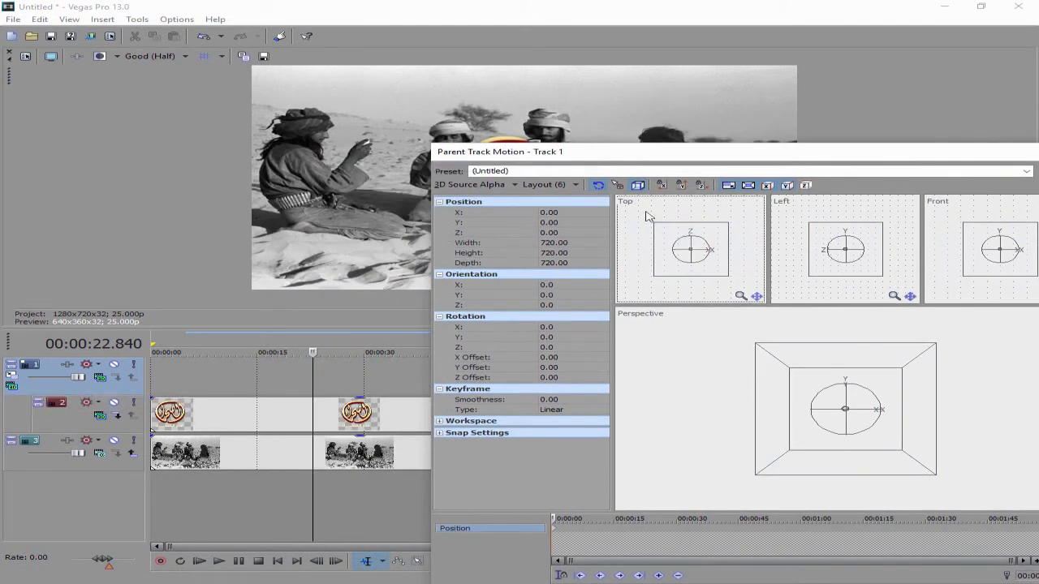
{"action": "left_click_drag", "start_coordinate": [589, 213], "coordinate": [838, 177]}
{"action": "left_click", "coordinate": [318, 415]}
{"action": "key", "text": "Home"}
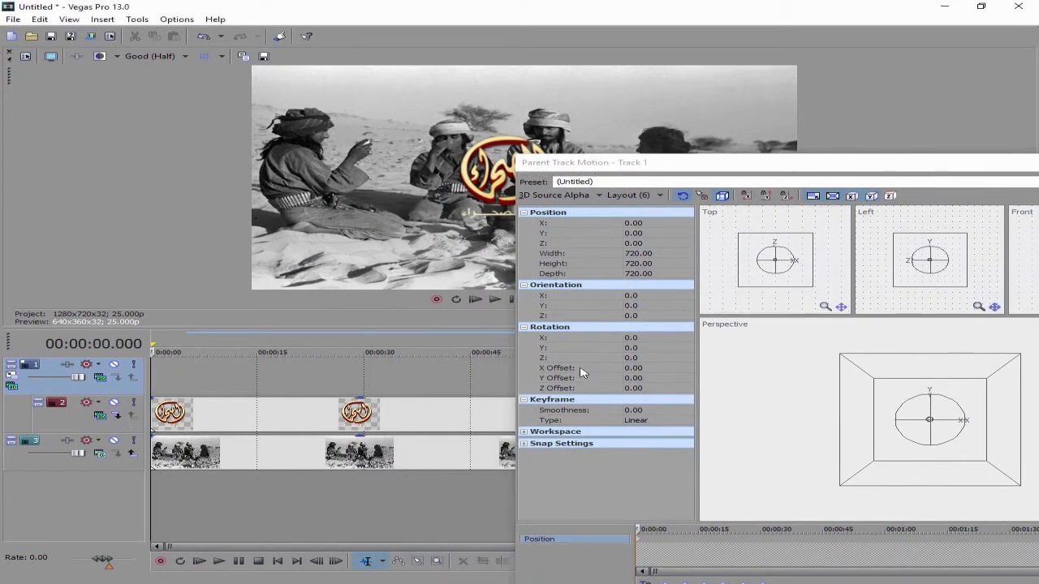
Resize and reposition the Parent Track Motion window so the logo in the preview is uncovered.
{"action": "left_click_drag", "start_coordinate": [590, 162], "coordinate": [460, 75]}
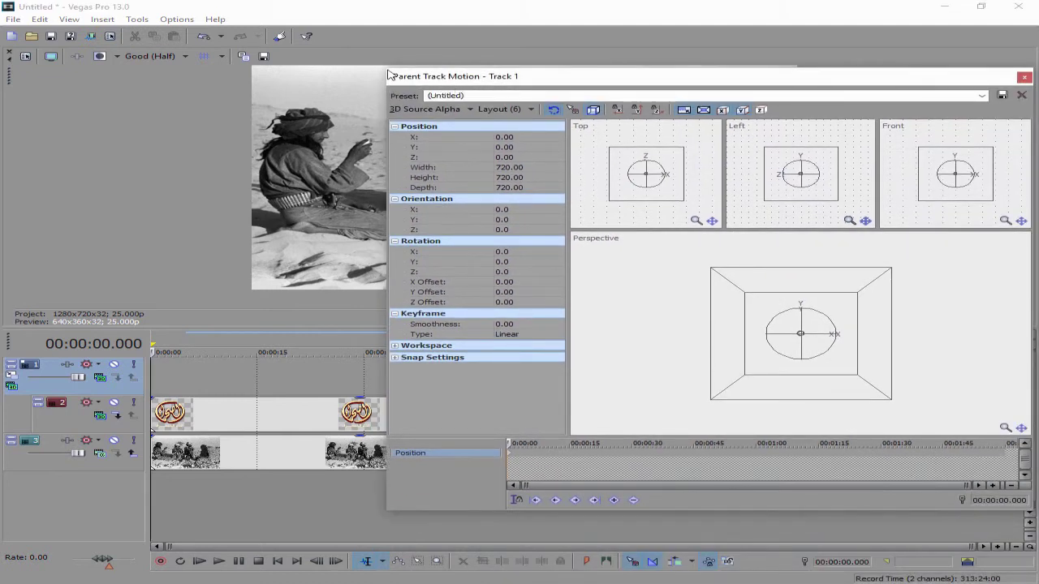
{"action": "left_click_drag", "start_coordinate": [387, 68], "coordinate": [383, 108]}
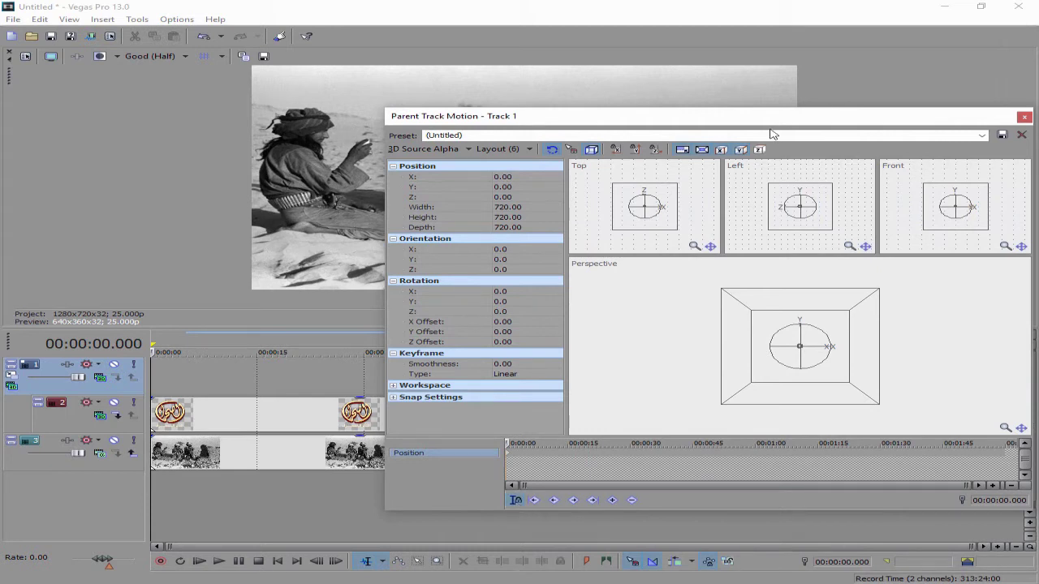
{"action": "left_click_drag", "start_coordinate": [772, 134], "coordinate": [780, 240]}
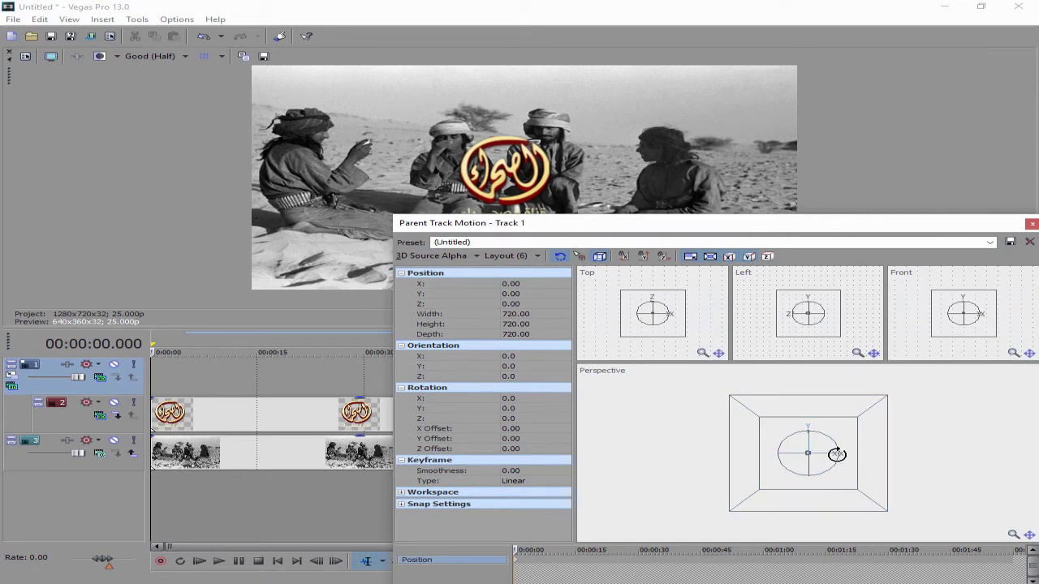
Keyframe track 1's parent rotation with Y orientation about -67.2 at 00:00:01.560 and about -88.8 at 00:00:03.120.
{"action": "mouse_move", "coordinate": [837, 455]}
{"action": "left_mouse_down"}
{"action": "mouse_move", "coordinate": [812, 447]}
{"action": "mouse_move", "coordinate": [824, 456]}
{"action": "left_mouse_up"}
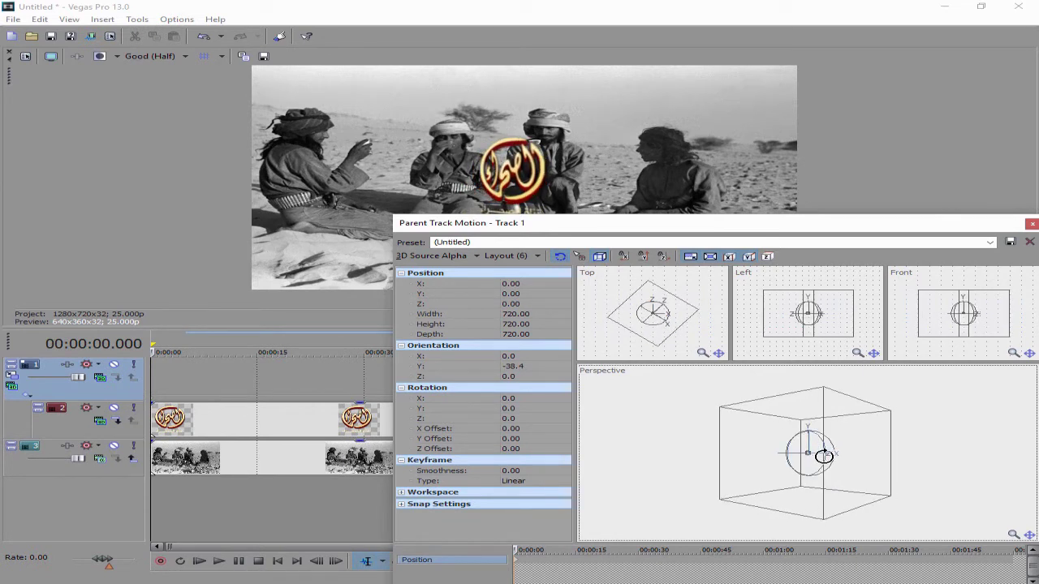
{"action": "key", "text": "ctrl+z"}
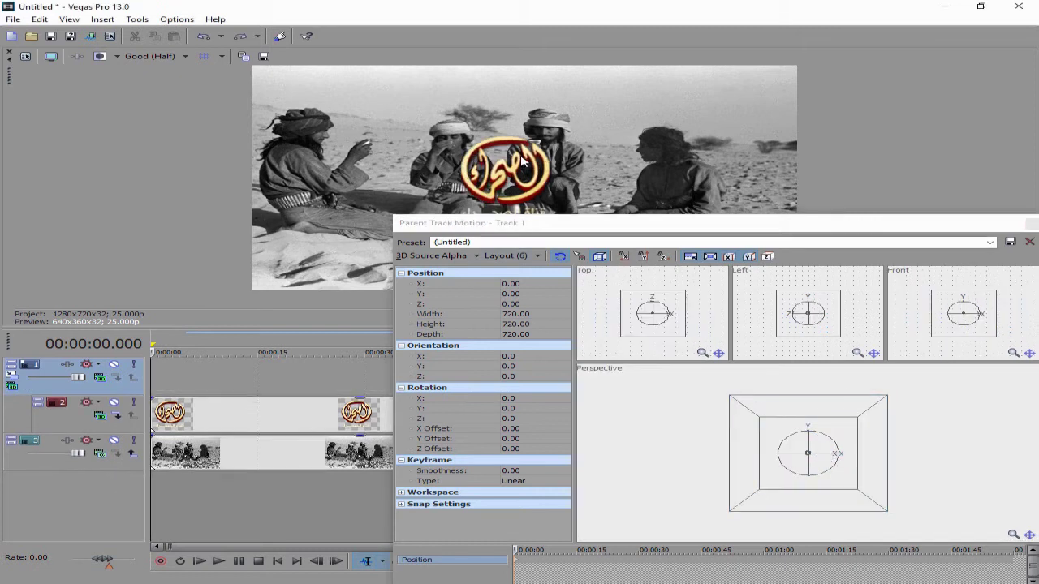
{"action": "left_click", "coordinate": [522, 564]}
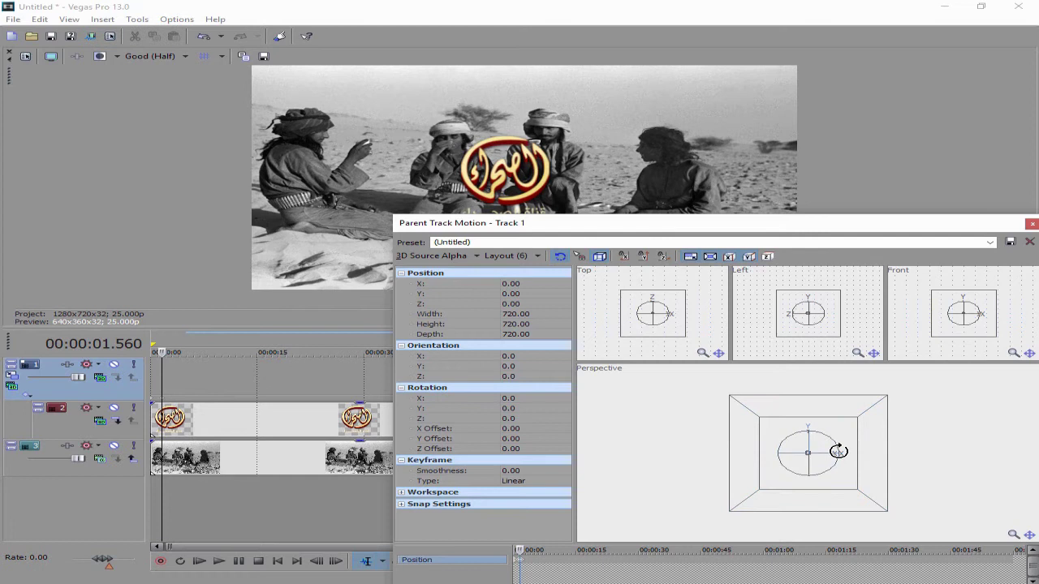
{"action": "left_click_drag", "start_coordinate": [836, 452], "coordinate": [814, 451]}
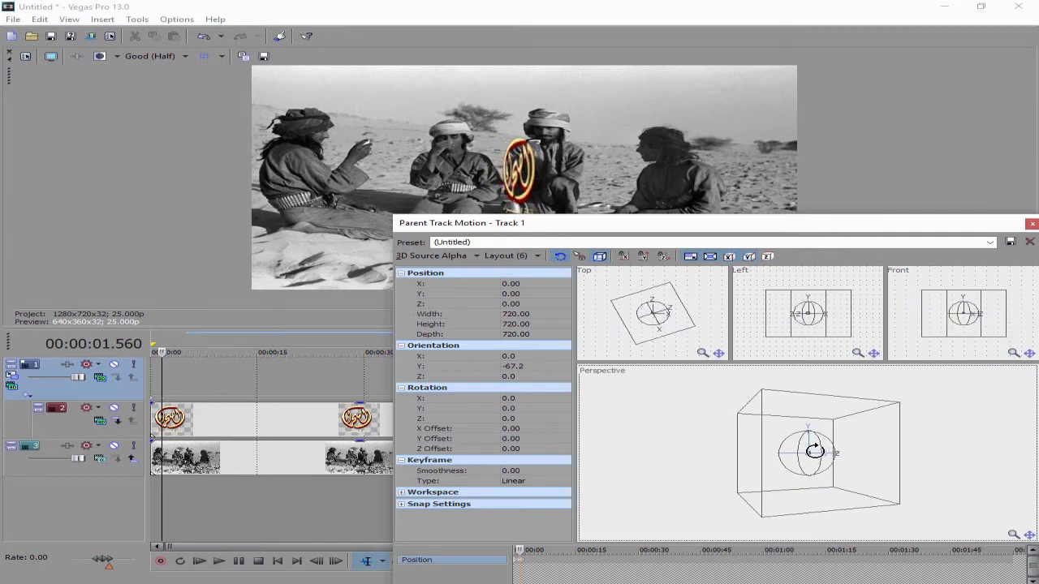
{"action": "left_click", "coordinate": [528, 562]}
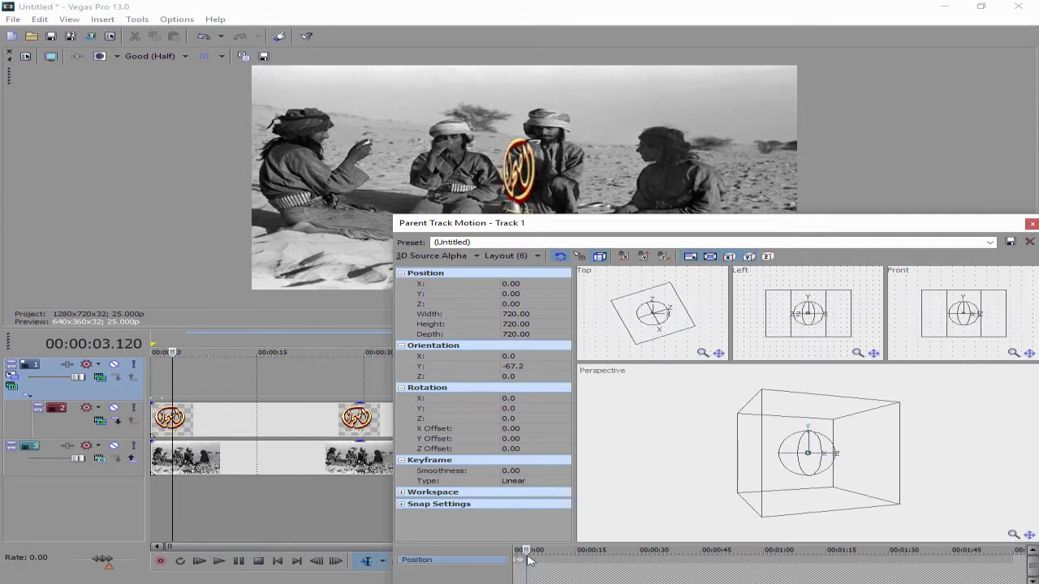
{"action": "left_click_drag", "start_coordinate": [821, 453], "coordinate": [816, 455]}
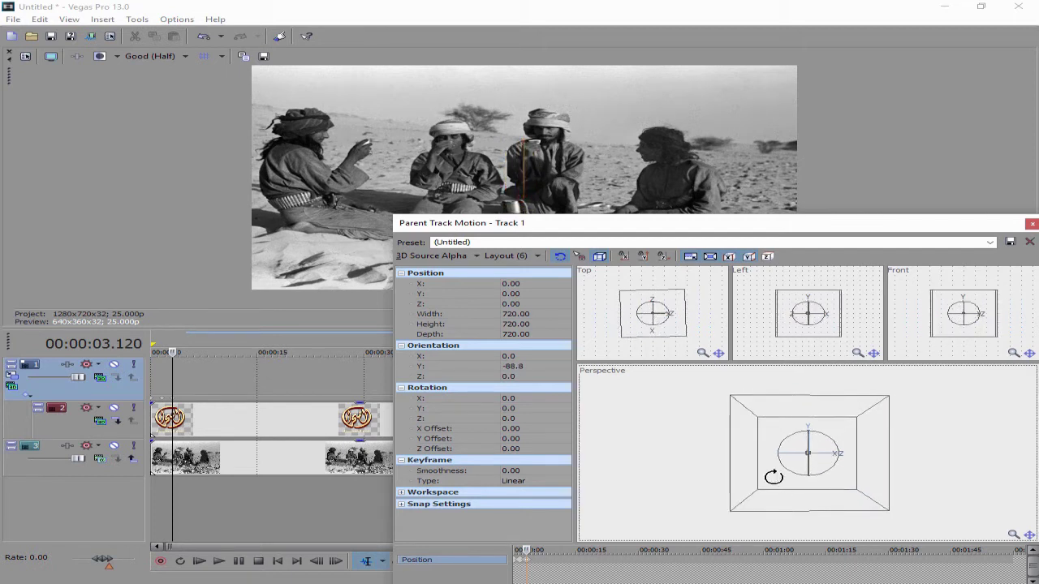
Add rotation keyframes at 00:00:04.680 with orientation X 180, Y about -55.2, Z 180, and near 6 seconds with Y about -31.2.
{"action": "left_click", "coordinate": [533, 562]}
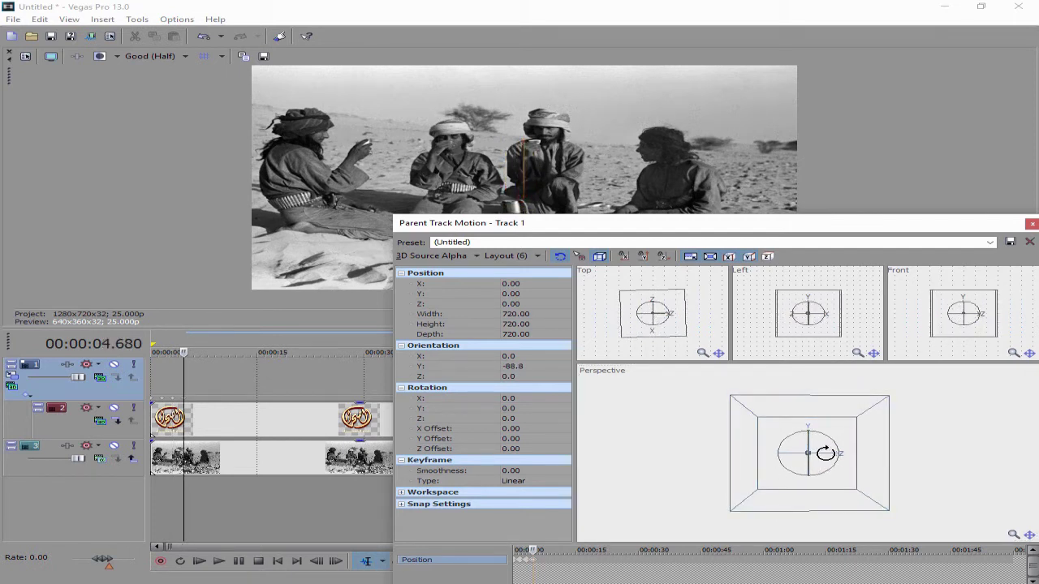
{"action": "left_click_drag", "start_coordinate": [825, 453], "coordinate": [815, 453]}
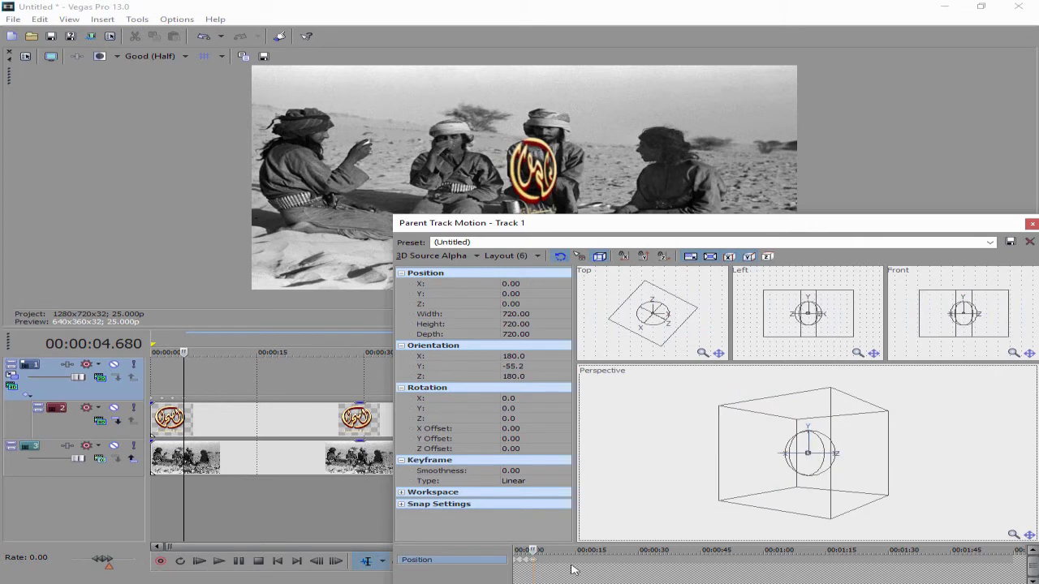
{"action": "left_click", "coordinate": [544, 564]}
{"action": "left_click", "coordinate": [550, 566]}
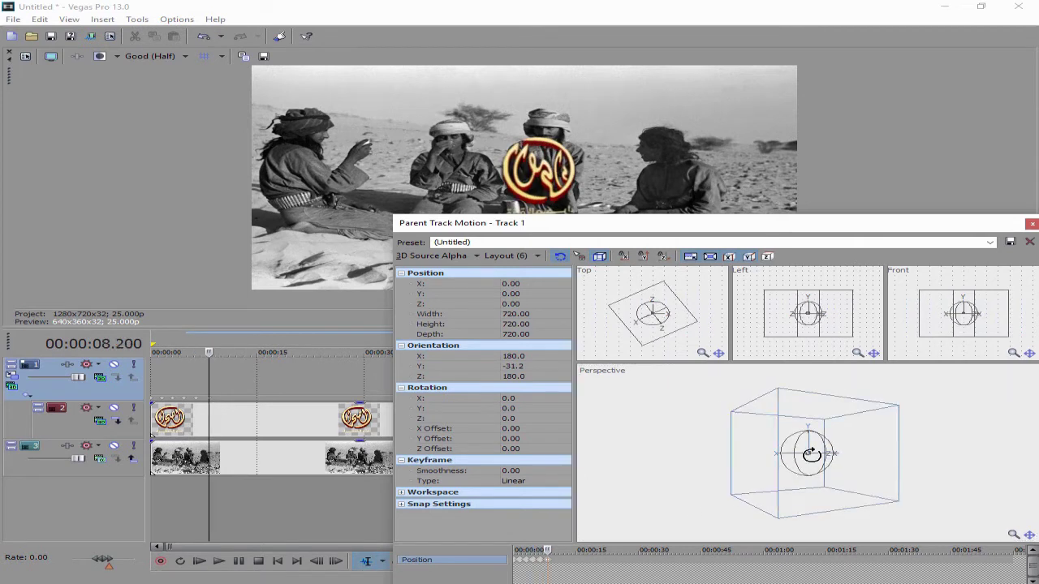
Continue the Y rotation through about 38.4 at 00:00:09.920 and complete the turn to 0 orientation on all axes by 00:00:17.160.
{"action": "left_click", "coordinate": [555, 562]}
{"action": "left_click_drag", "start_coordinate": [812, 456], "coordinate": [798, 459]}
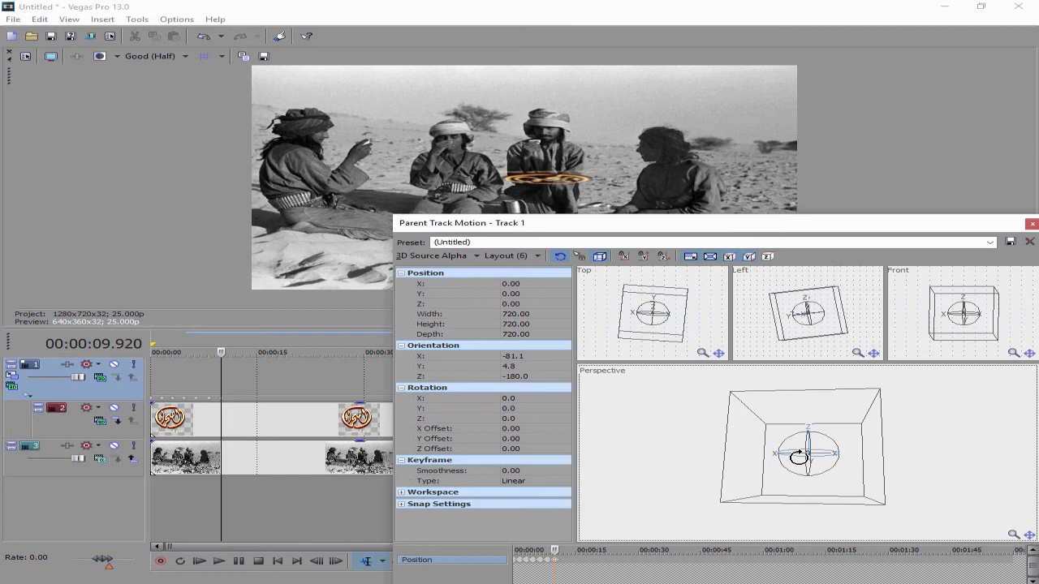
{"action": "key", "text": "ctrl+z"}
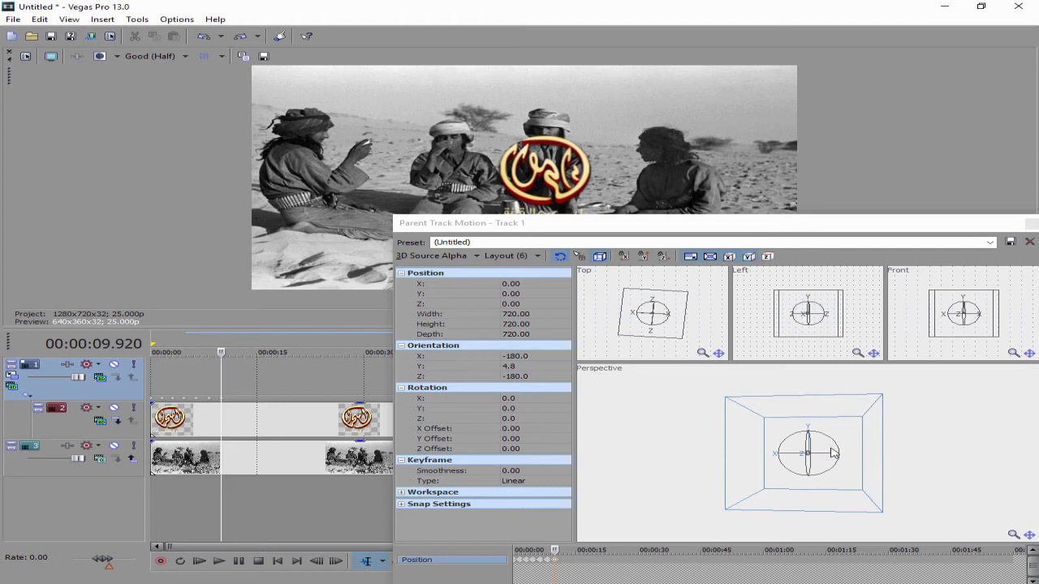
{"action": "left_click_drag", "start_coordinate": [817, 457], "coordinate": [812, 455]}
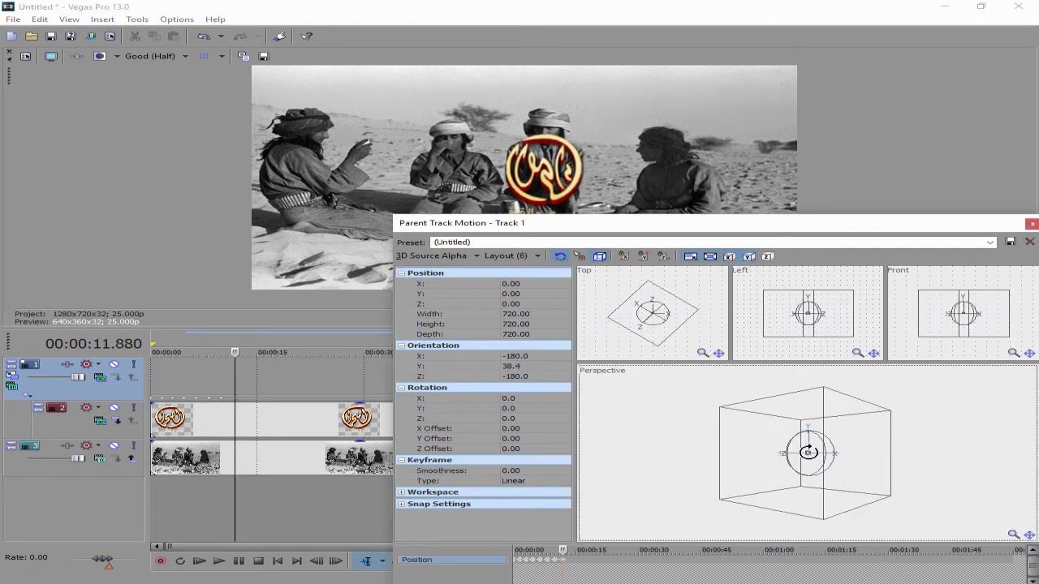
{"action": "left_click_drag", "start_coordinate": [812, 454], "coordinate": [808, 453]}
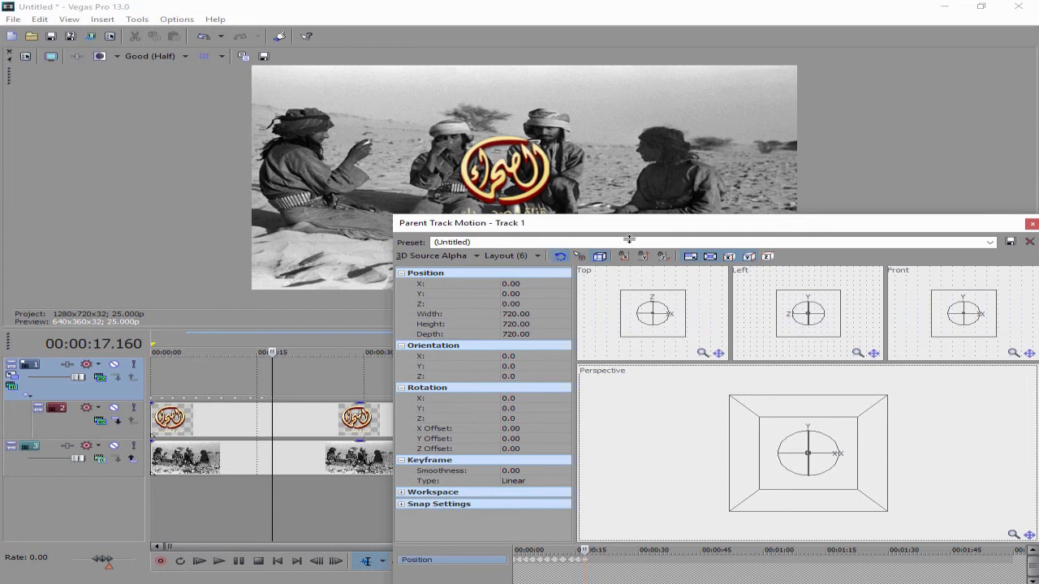
Move the parent motion window aside and play the logo's rotation from the project start.
{"action": "left_click_drag", "start_coordinate": [656, 225], "coordinate": [977, 213]}
{"action": "key", "text": "ctrl+Home"}
{"action": "left_click", "coordinate": [219, 562]}
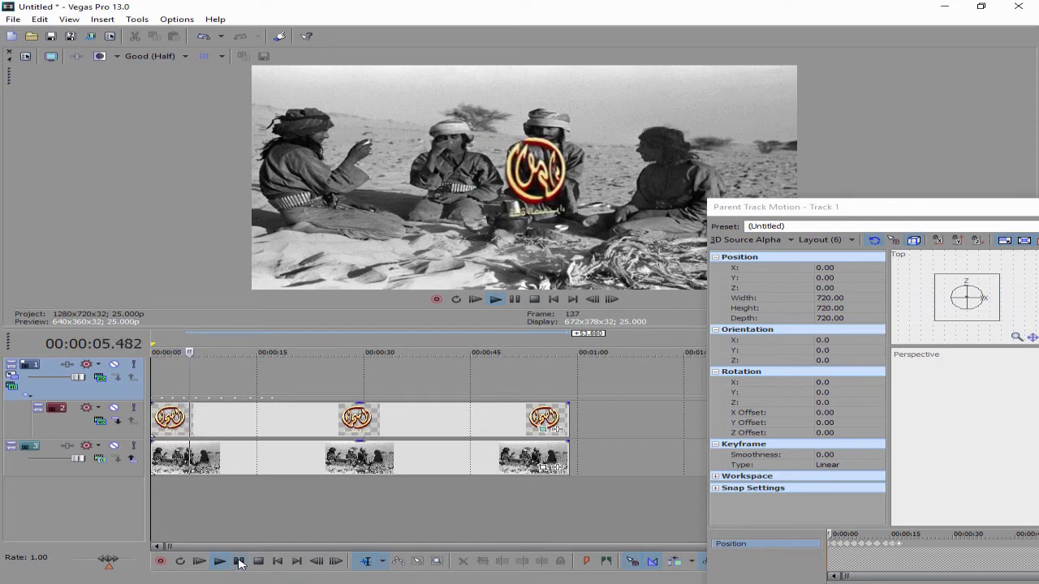
{"action": "left_click", "coordinate": [239, 563]}
Speed up the rotation by moving the parent motion keyframes closer together, within about the first 6 seconds.
{"action": "double_click", "coordinate": [800, 203]}
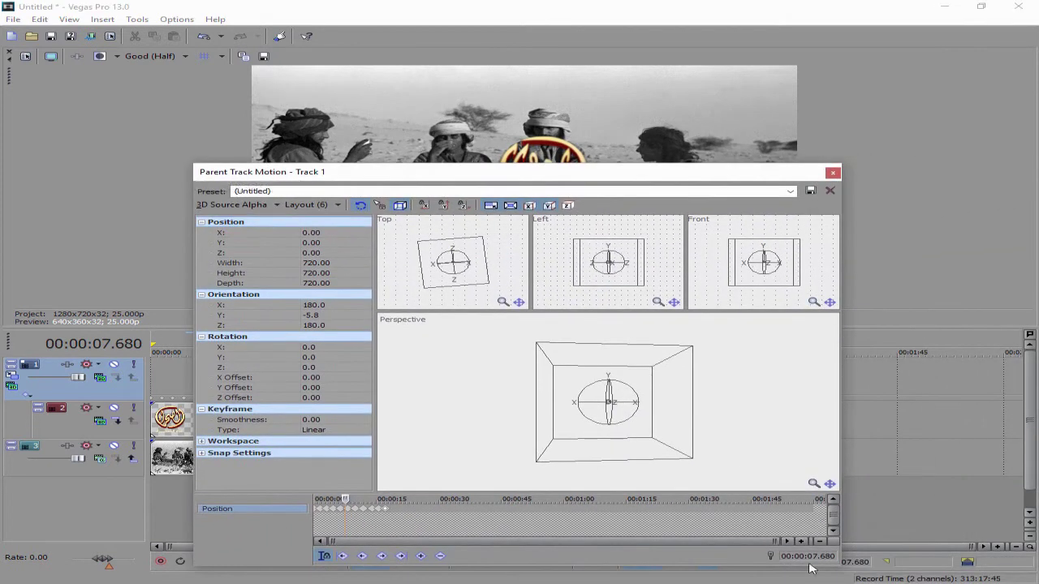
{"action": "left_click", "coordinate": [802, 543]}
{"action": "left_click", "coordinate": [802, 542]}
{"action": "left_click", "coordinate": [802, 543]}
{"action": "left_click", "coordinate": [802, 542]}
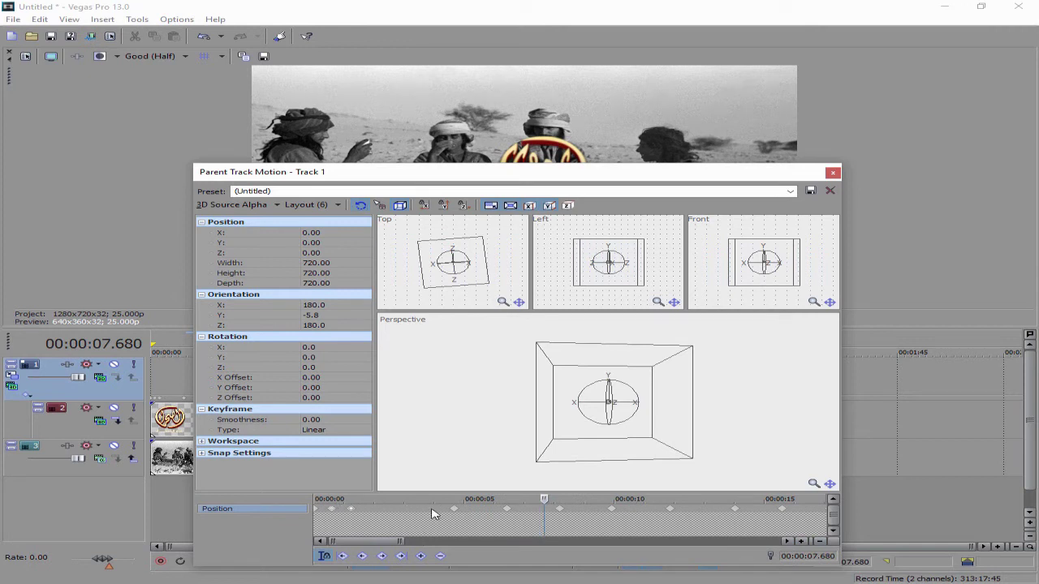
{"action": "left_click_drag", "start_coordinate": [503, 513], "coordinate": [374, 513]}
{"action": "left_click_drag", "start_coordinate": [611, 510], "coordinate": [438, 510]}
{"action": "left_click_drag", "start_coordinate": [672, 515], "coordinate": [456, 513]}
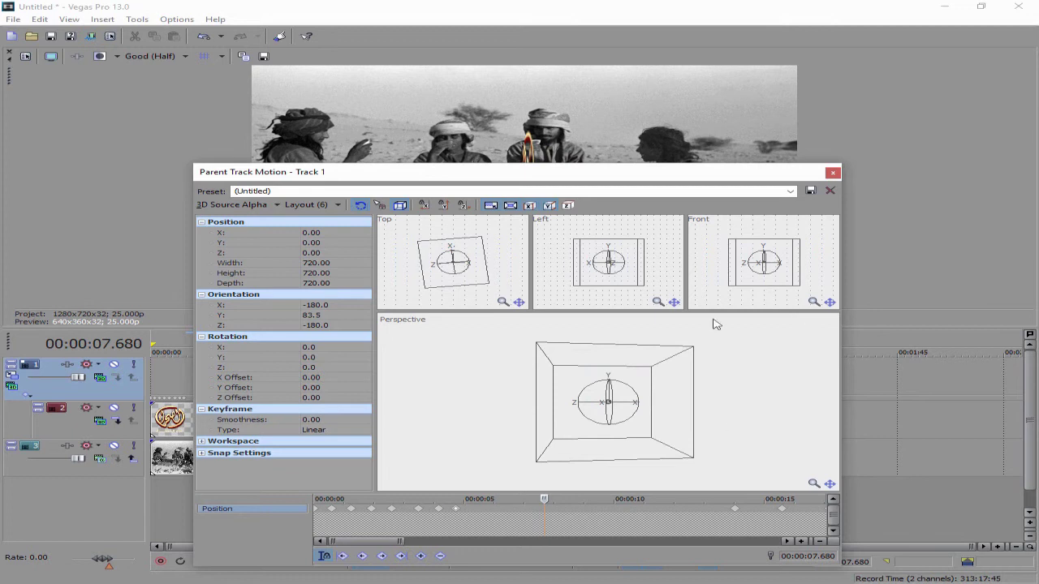
{"action": "left_click_drag", "start_coordinate": [736, 512], "coordinate": [474, 510]}
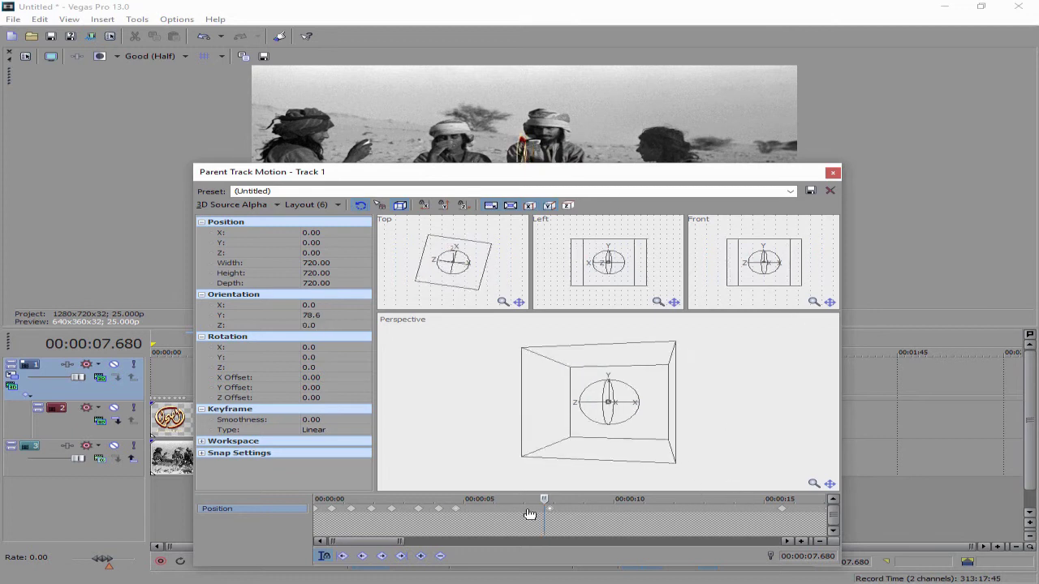
{"action": "left_click_drag", "start_coordinate": [788, 513], "coordinate": [502, 516]}
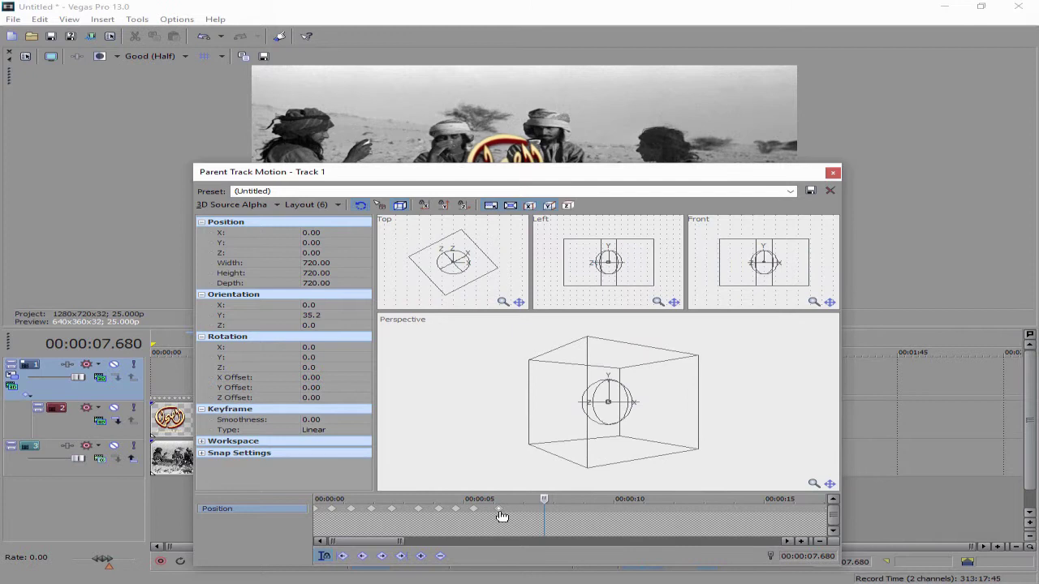
{"action": "left_click", "coordinate": [147, 57]}
{"action": "mouse_move", "coordinate": [188, 105]}
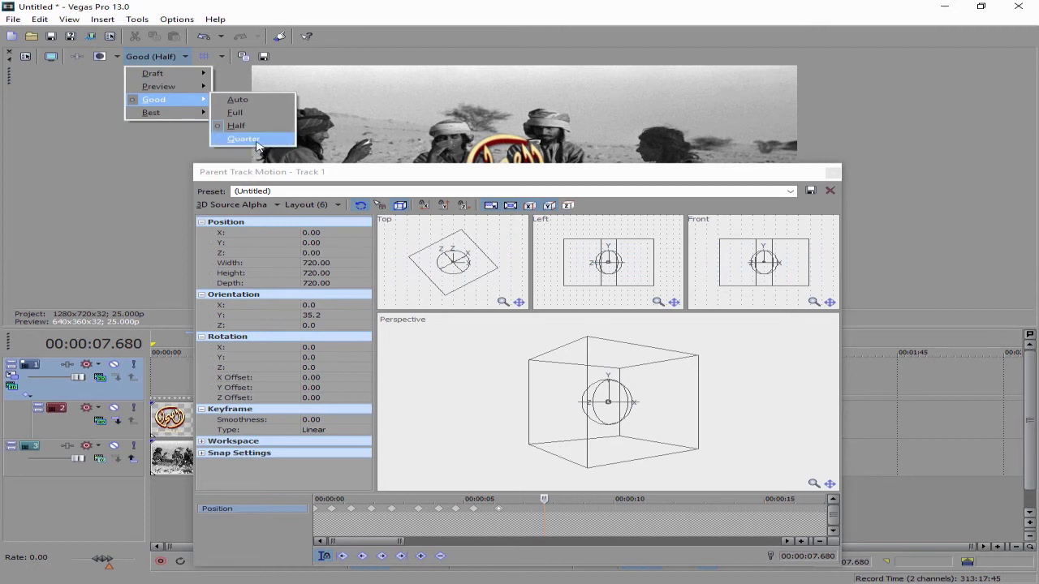
{"action": "left_click", "coordinate": [317, 171]}
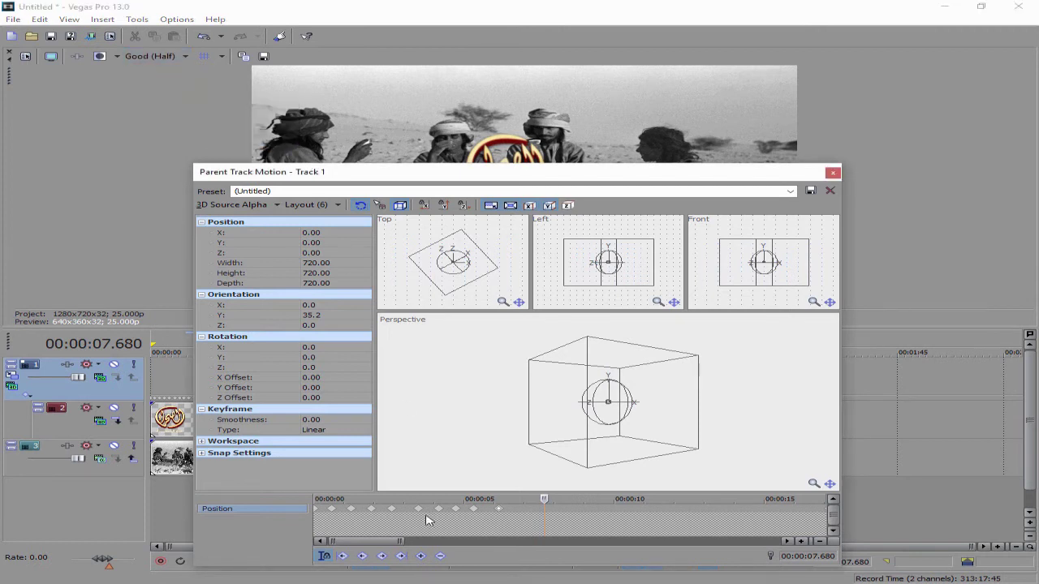
Move the final rotation keyframe to about 7 seconds and close the parent track motion settings.
{"action": "scroll", "coordinate": [385, 542], "scroll_direction": "right", "scroll_amount": 3}
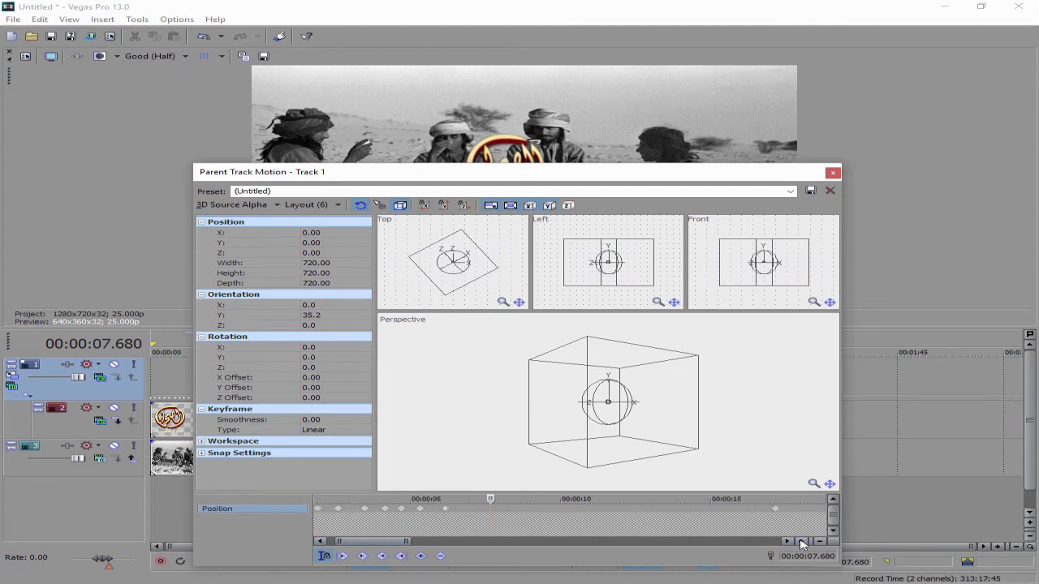
{"action": "left_click", "coordinate": [827, 543]}
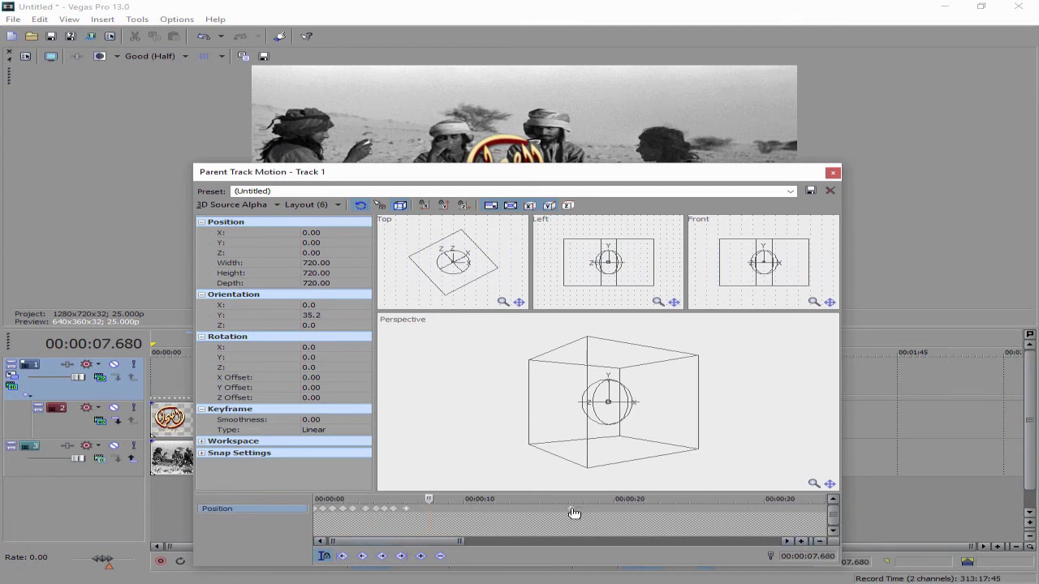
{"action": "mouse_move", "coordinate": [403, 541]}
{"action": "left_mouse_down"}
{"action": "mouse_move", "coordinate": [457, 540]}
{"action": "mouse_move", "coordinate": [400, 541]}
{"action": "left_mouse_up"}
{"action": "left_click", "coordinate": [834, 173]}
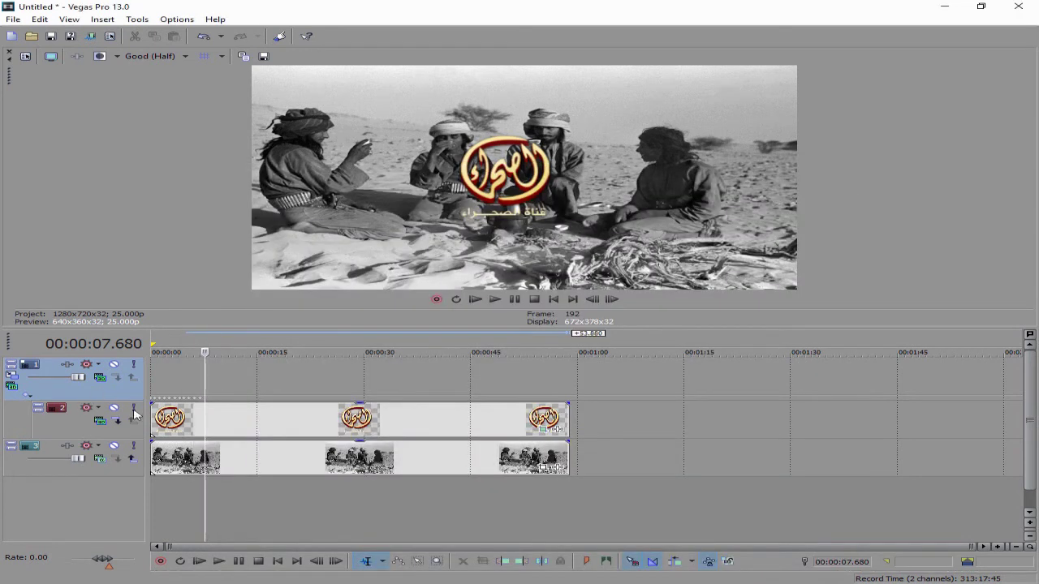
Select the logo event on track 2 and play the rotation from the start, pausing at 00:00:07.480.
{"action": "double_click", "coordinate": [397, 419]}
{"action": "left_click", "coordinate": [218, 562]}
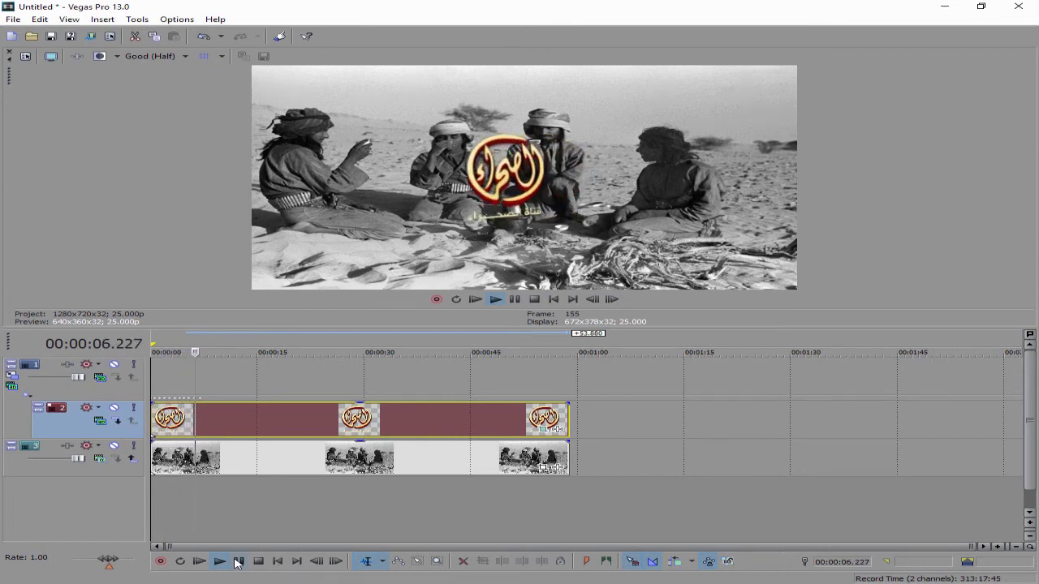
{"action": "left_click", "coordinate": [238, 561]}
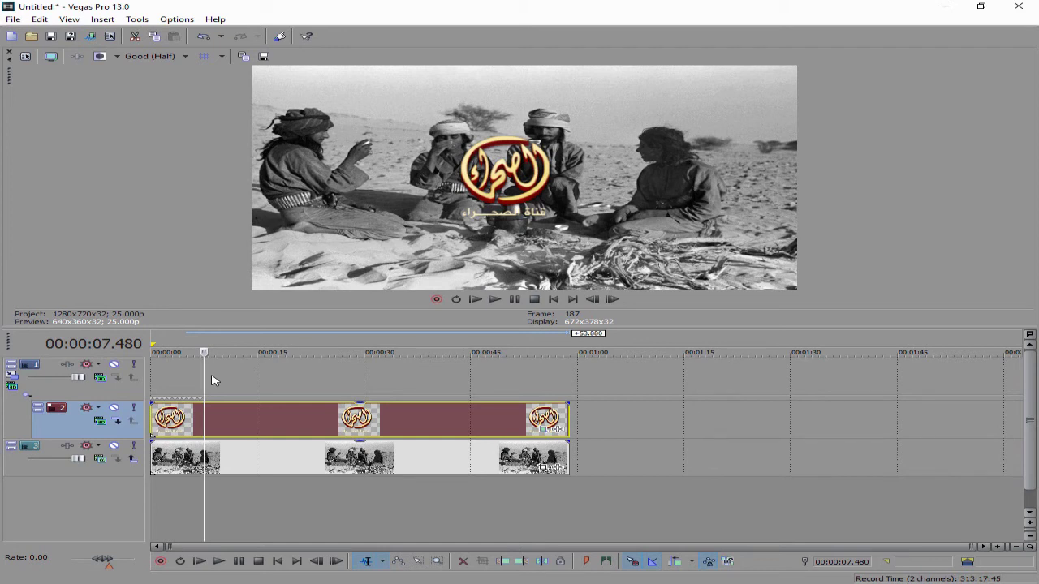
Split the logo event at 00:00:07.480, move its second part away, and place it back directly after the first part.
{"action": "key", "text": "s"}
{"action": "left_click_drag", "start_coordinate": [243, 434], "coordinate": [347, 434]}
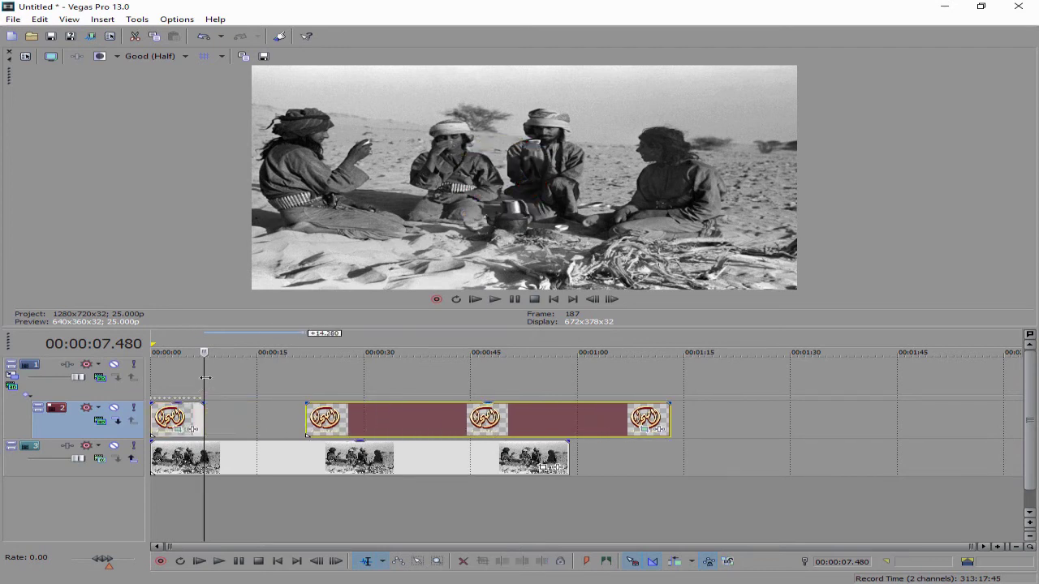
{"action": "key", "text": "ctrl+Home"}
{"action": "left_click_drag", "start_coordinate": [164, 374], "coordinate": [210, 382]}
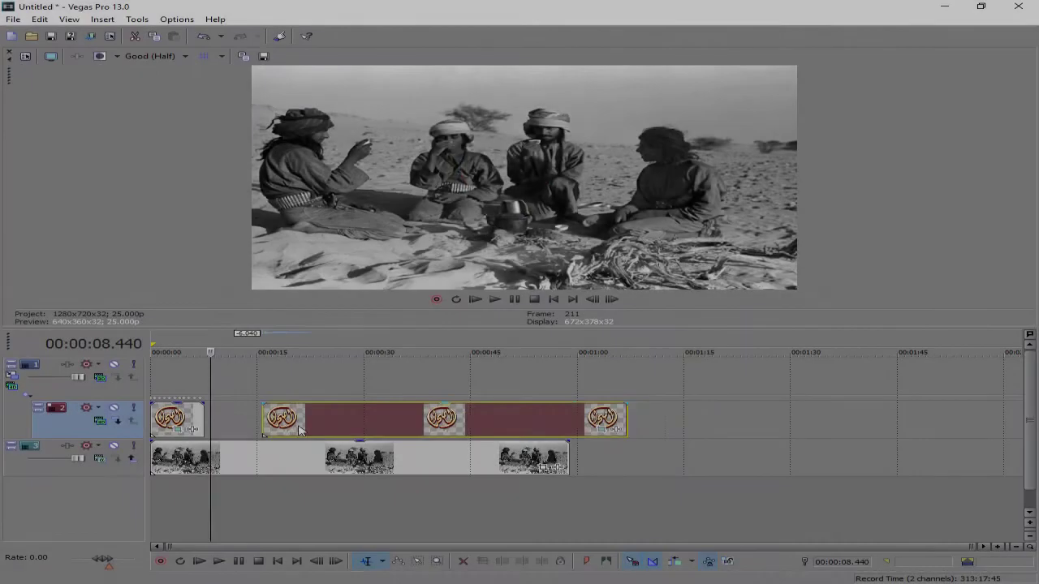
{"action": "left_click_drag", "start_coordinate": [295, 434], "coordinate": [246, 435]}
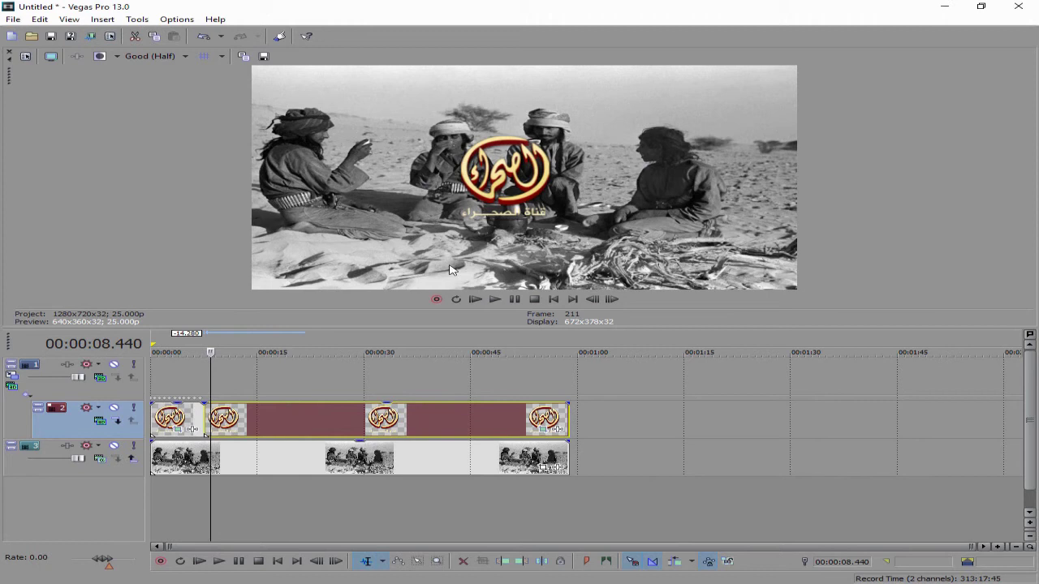
Apply the default Gaussian Blur preset to the background photo on track 3 and close the effect windows.
{"action": "left_click", "coordinate": [76, 19]}
{"action": "mouse_move", "coordinate": [139, 97]}
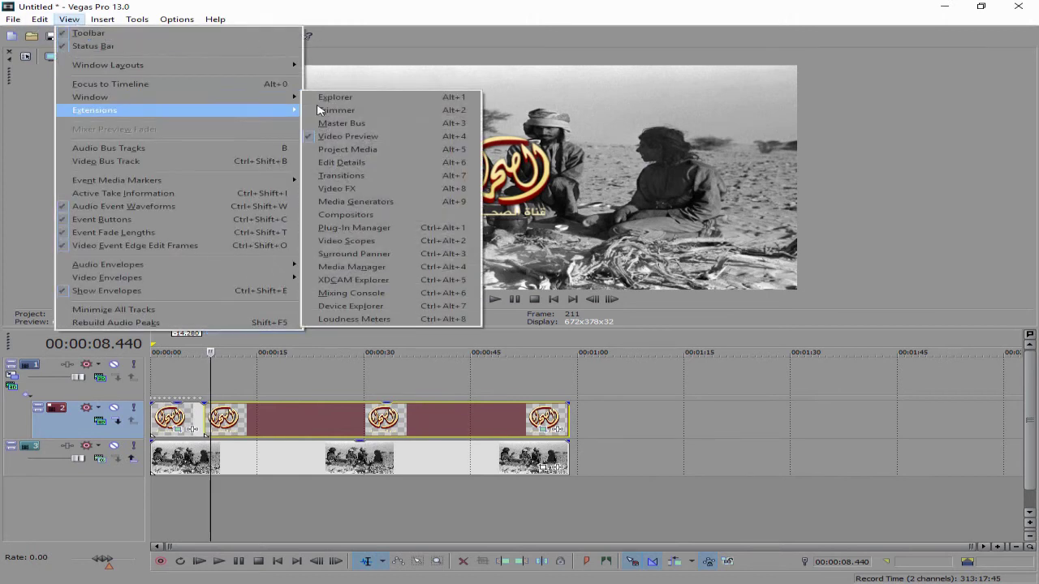
{"action": "left_click", "coordinate": [368, 187]}
{"action": "scroll", "coordinate": [703, 336], "scroll_direction": "down", "scroll_amount": 5}
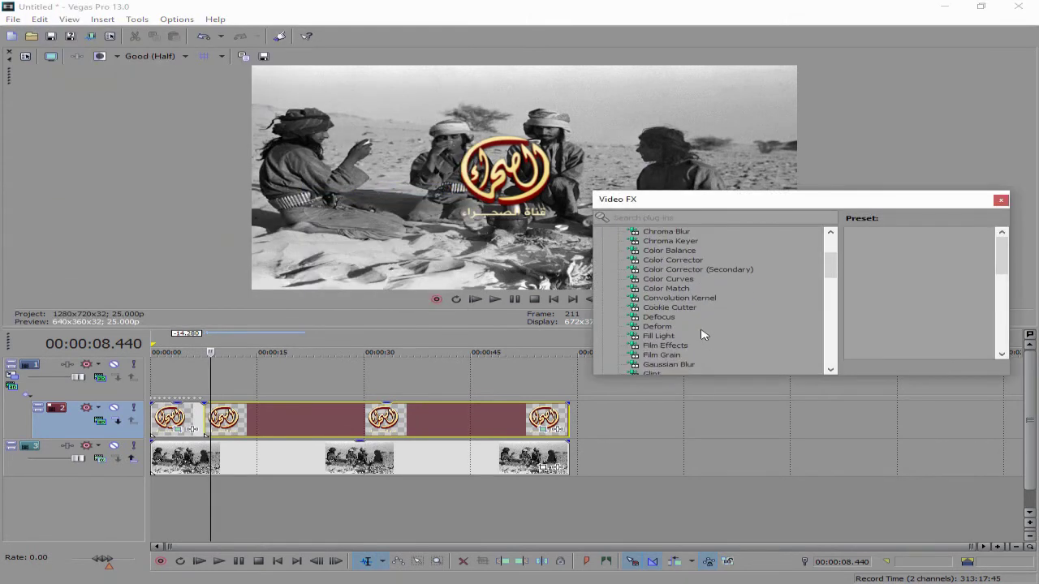
{"action": "left_click", "coordinate": [669, 308]}
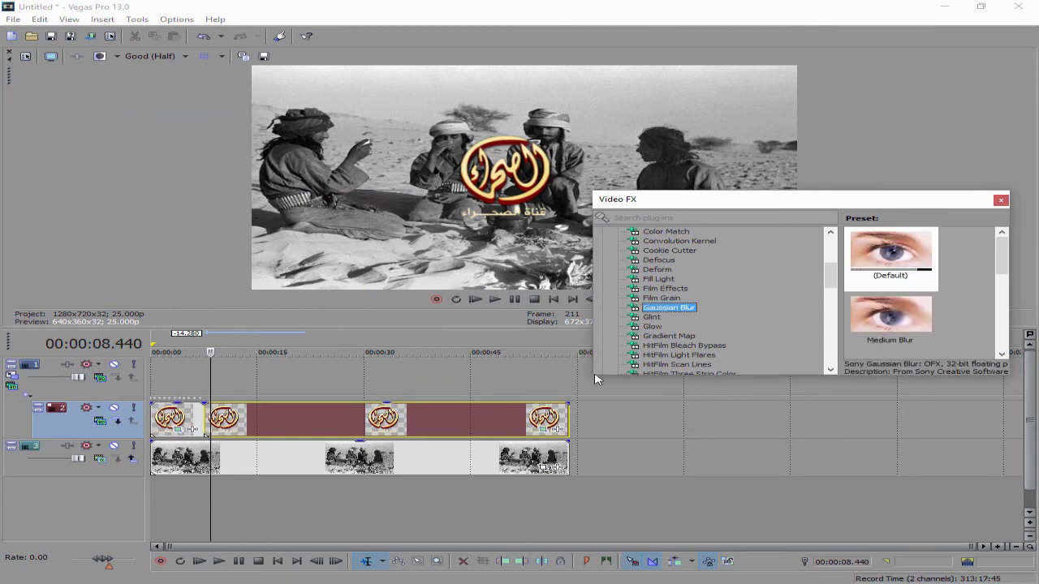
{"action": "left_click_drag", "start_coordinate": [591, 378], "coordinate": [454, 397]}
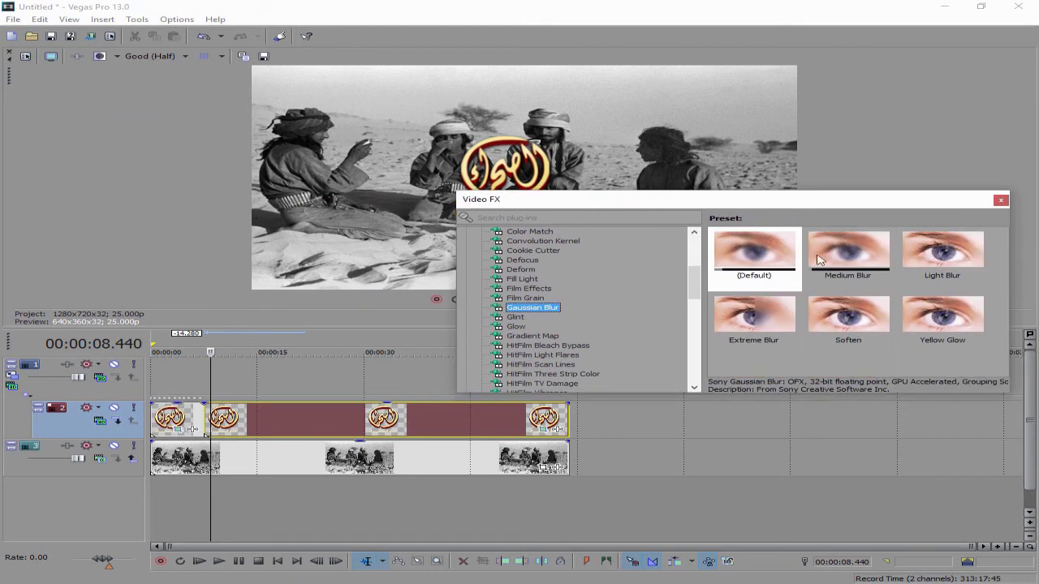
{"action": "left_click_drag", "start_coordinate": [754, 251], "coordinate": [461, 461]}
{"action": "left_click", "coordinate": [884, 160]}
{"action": "left_click_drag", "start_coordinate": [812, 203], "coordinate": [737, 244]}
{"action": "left_click", "coordinate": [925, 251]}
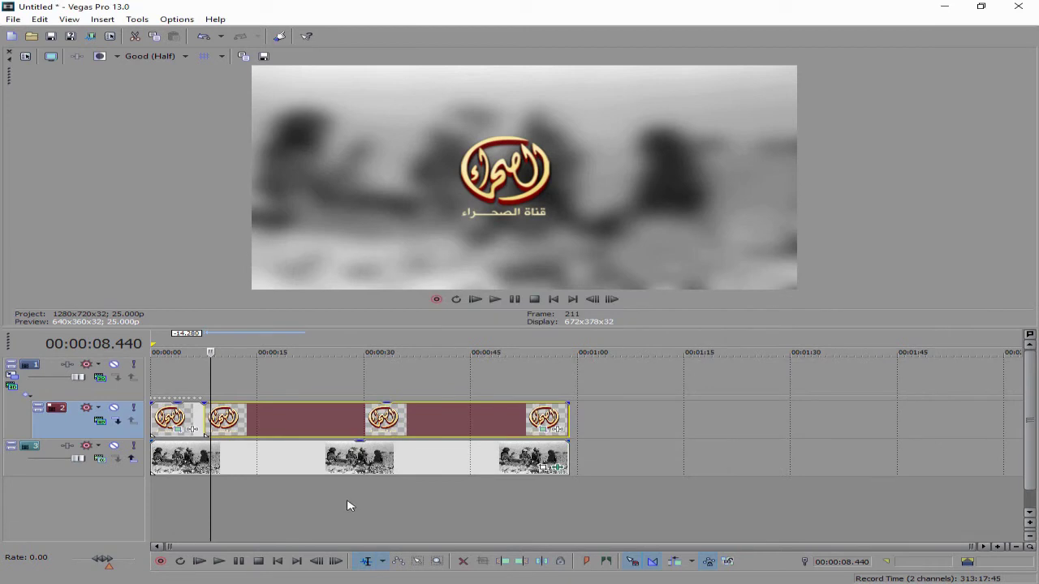
Copy the blurred photo event, paste it, and place the copy at the start of a new track 4 below.
{"action": "right_click", "coordinate": [408, 462]}
{"action": "left_click", "coordinate": [550, 180]}
{"action": "right_click", "coordinate": [660, 468]}
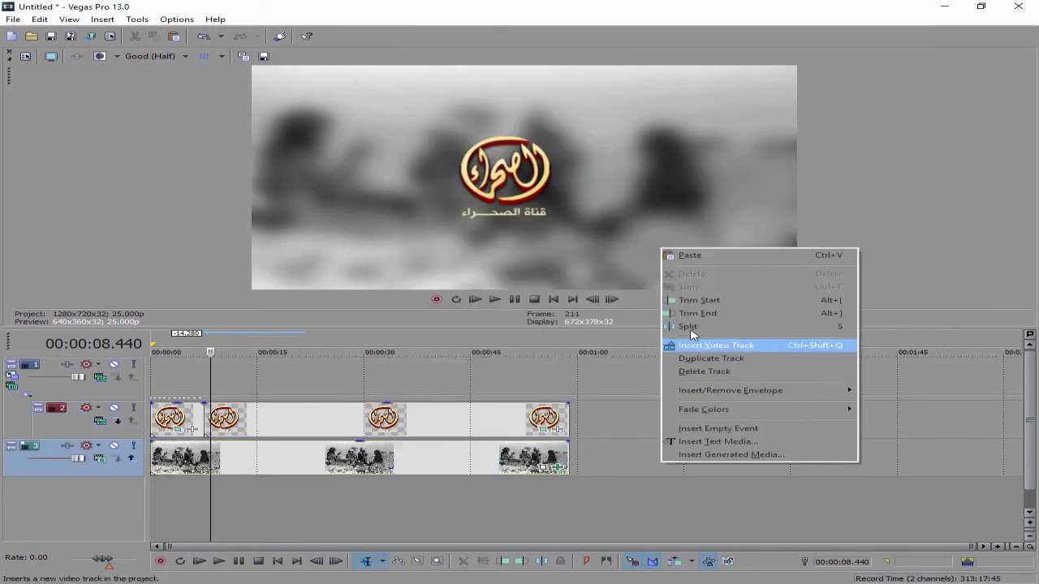
{"action": "left_click", "coordinate": [682, 252]}
{"action": "left_click_drag", "start_coordinate": [580, 469], "coordinate": [390, 501]}
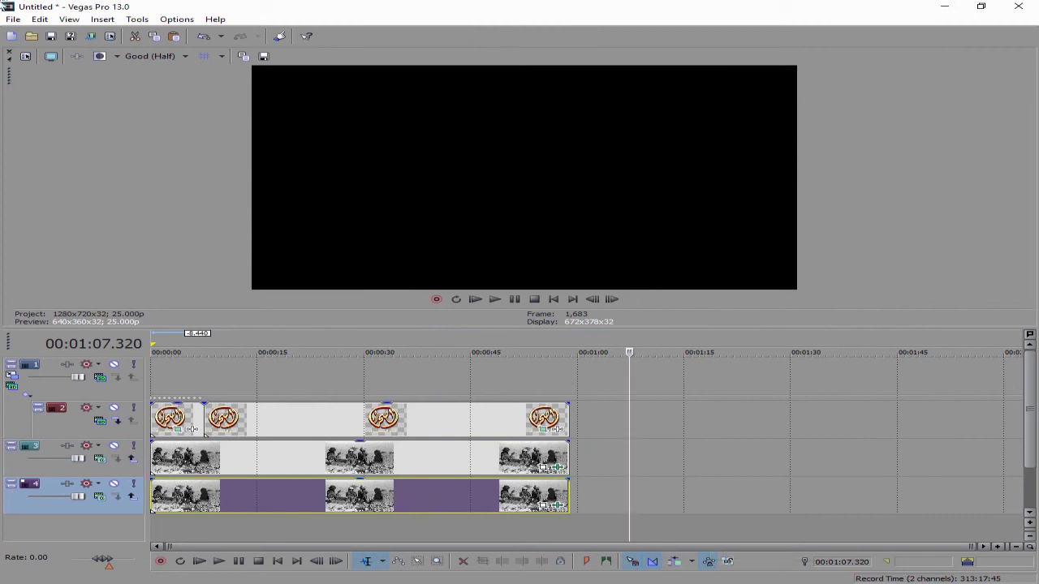
Apply the Cookie Cutter effect with the Circle, Center preset to the photo copy on track 4.
{"action": "left_click", "coordinate": [300, 508]}
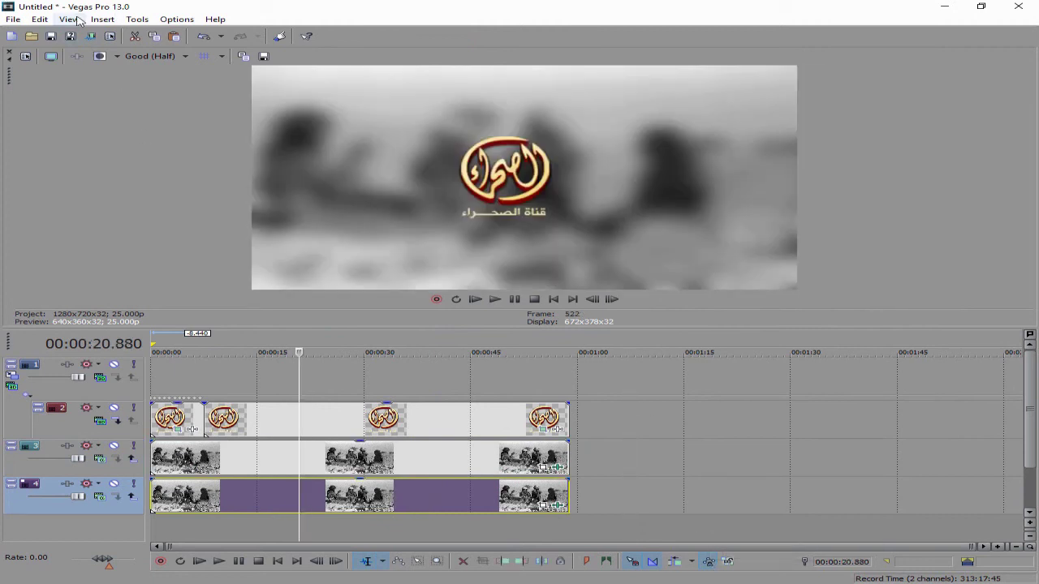
{"action": "left_click", "coordinate": [69, 18]}
{"action": "mouse_move", "coordinate": [200, 98]}
{"action": "left_click", "coordinate": [357, 189]}
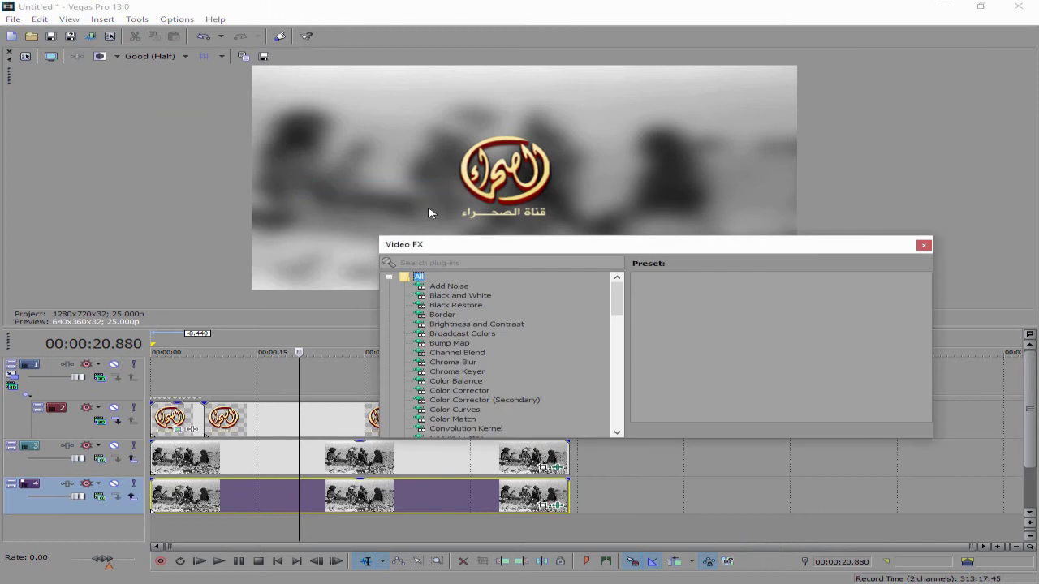
{"action": "scroll", "coordinate": [507, 369], "scroll_direction": "down", "scroll_amount": 3}
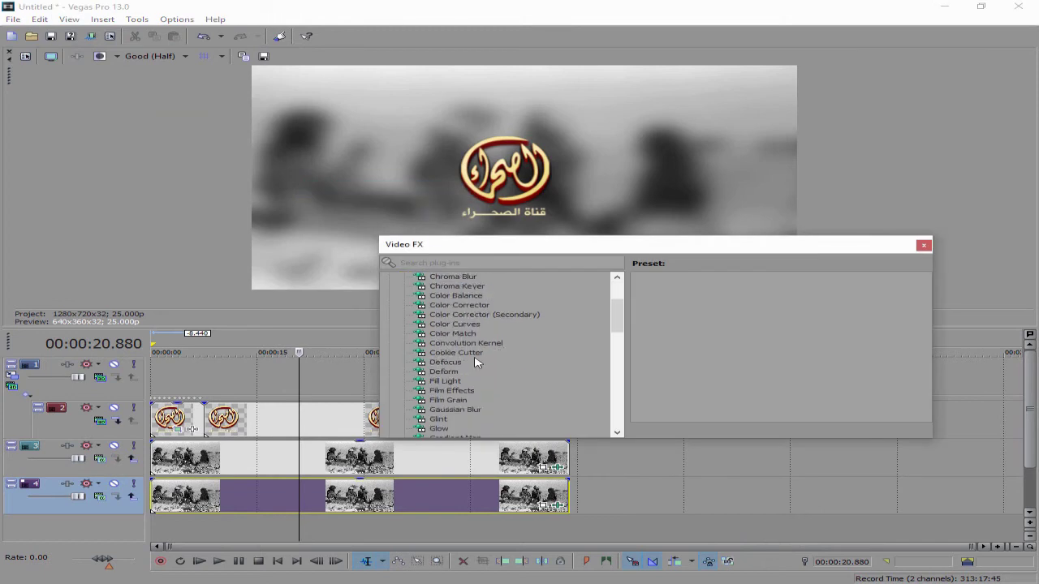
{"action": "left_click", "coordinate": [460, 354]}
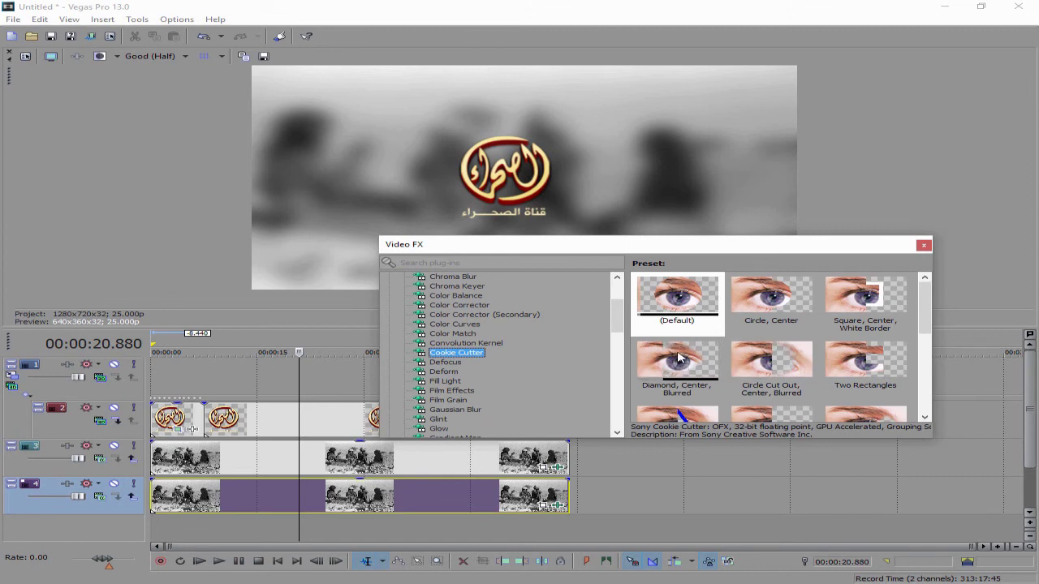
{"action": "left_click_drag", "start_coordinate": [771, 296], "coordinate": [315, 497]}
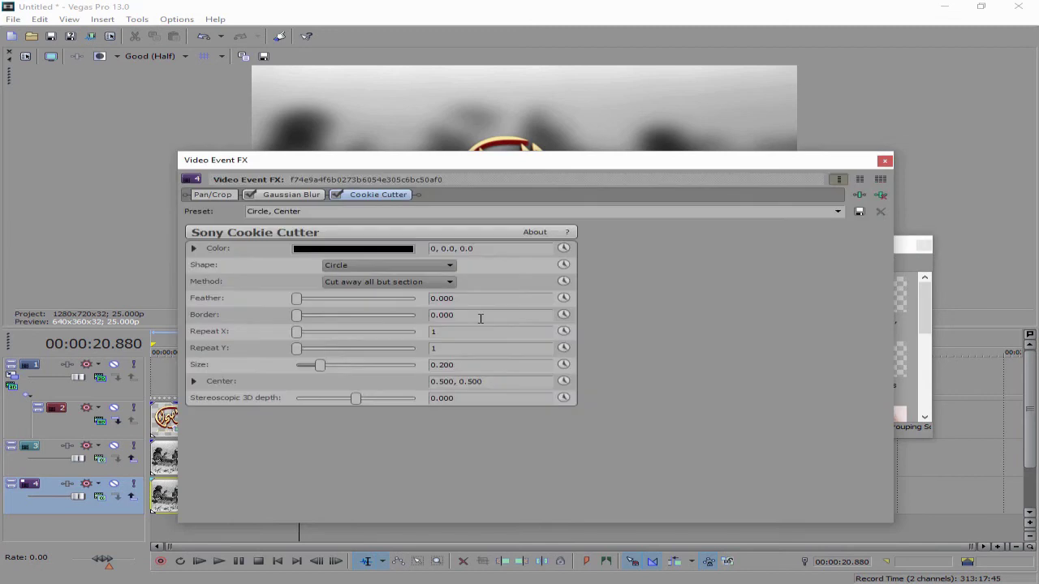
Lower the track 3 photo's opacity to about 55 % and disable Gaussian Blur on the track 4 copy.
{"action": "left_click_drag", "start_coordinate": [610, 179], "coordinate": [944, 209]}
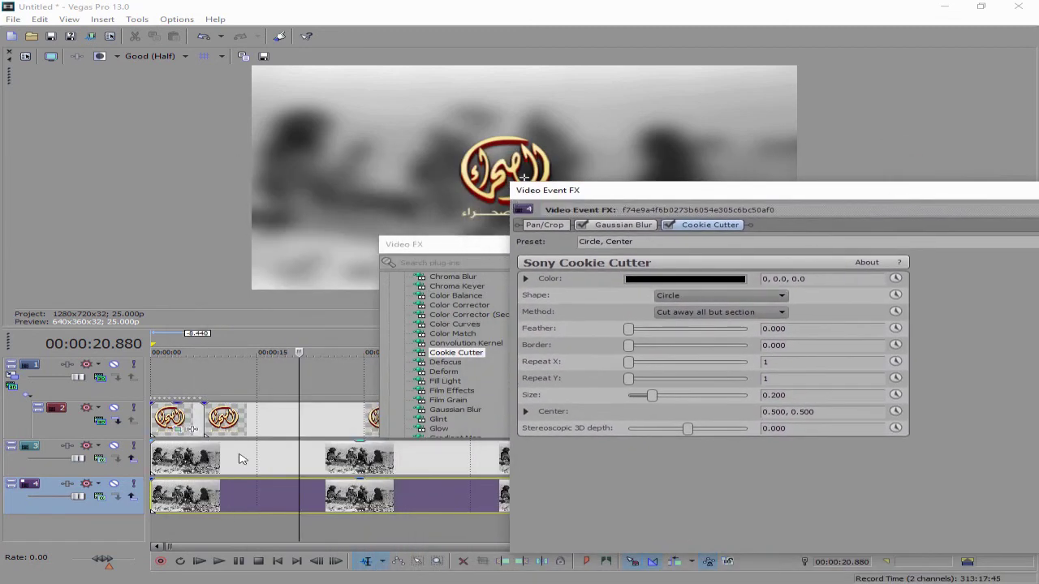
{"action": "left_click_drag", "start_coordinate": [233, 449], "coordinate": [235, 457]}
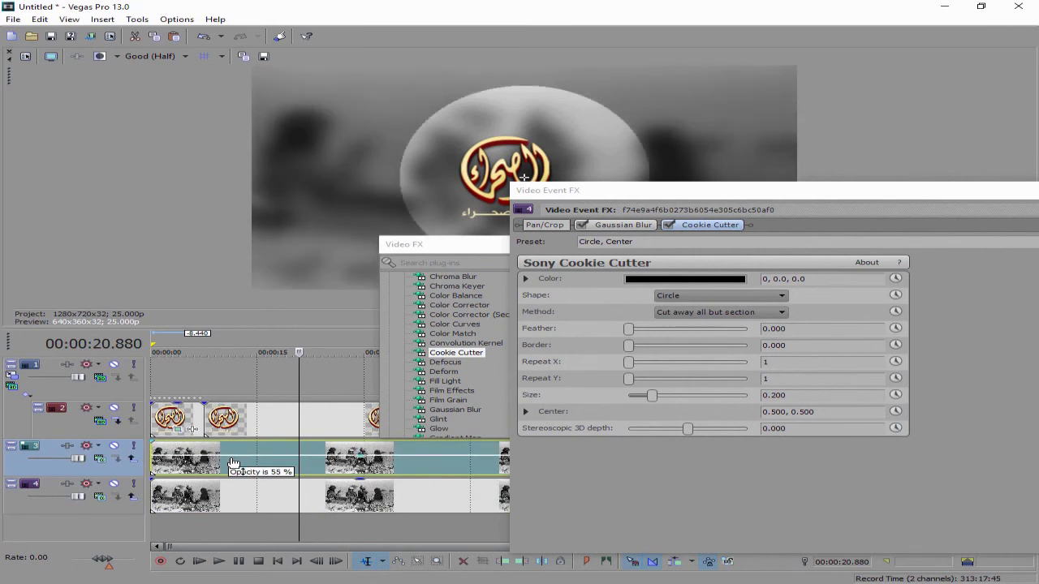
{"action": "left_click_drag", "start_coordinate": [671, 195], "coordinate": [498, 264]}
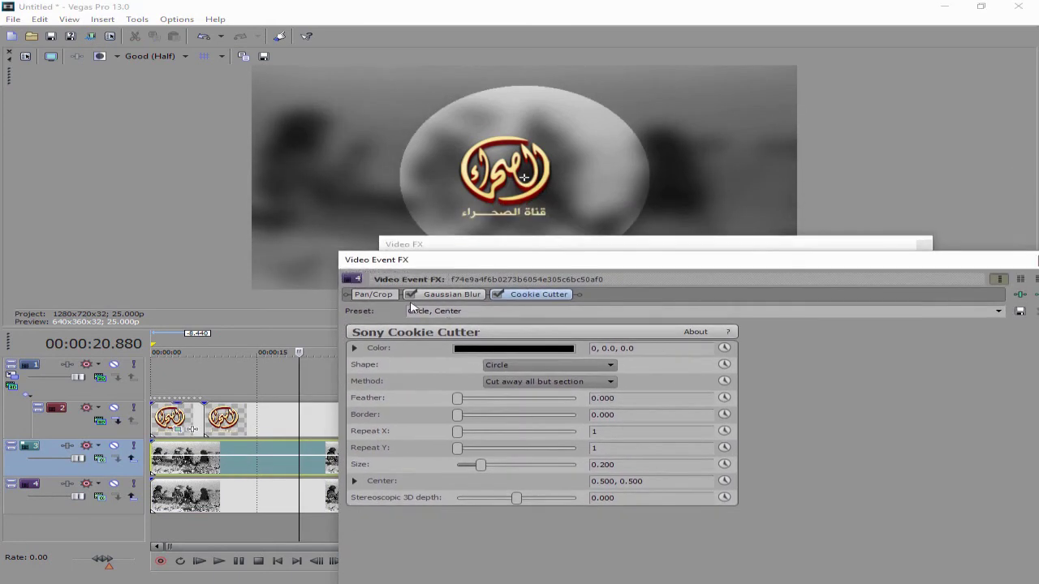
{"action": "left_click", "coordinate": [410, 295]}
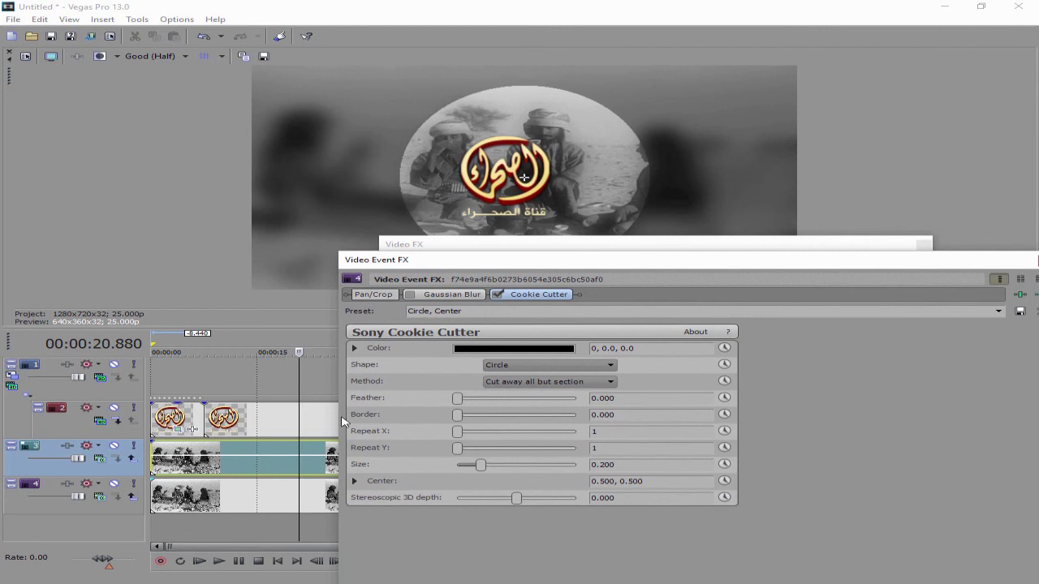
{"action": "left_click_drag", "start_coordinate": [557, 266], "coordinate": [474, 299]}
{"action": "left_click", "coordinate": [919, 255]}
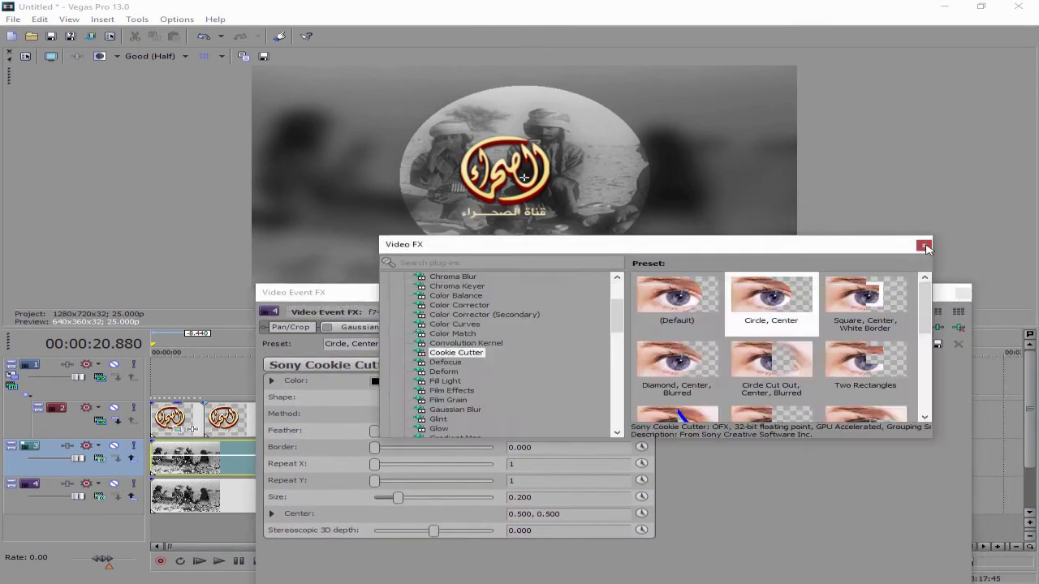
Set the Cookie Cutter's feather to 2.000 and its size to 0.245.
{"action": "left_click", "coordinate": [597, 297]}
{"action": "left_click_drag", "start_coordinate": [597, 297], "coordinate": [843, 270]}
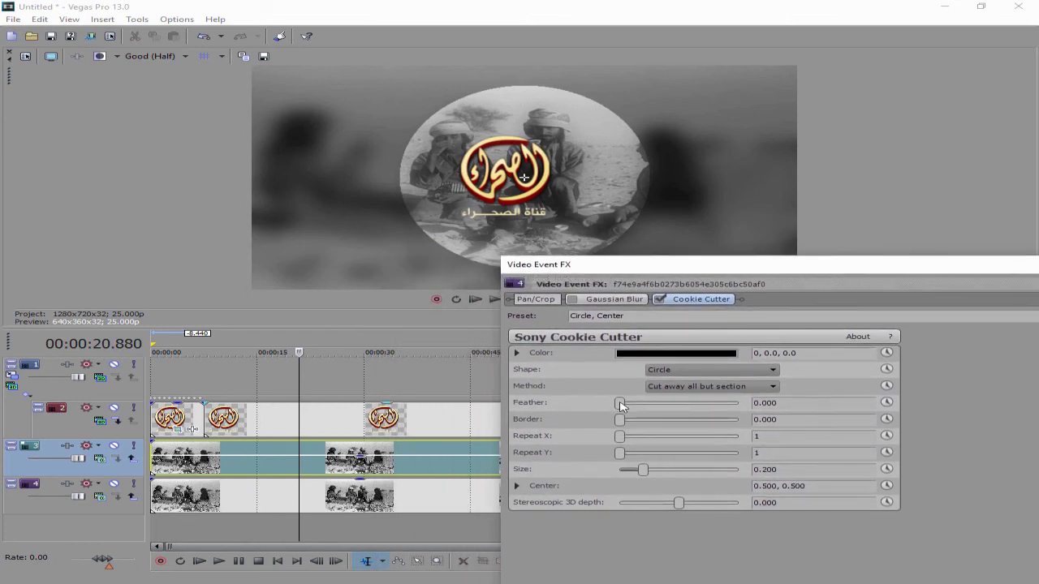
{"action": "left_click_drag", "start_coordinate": [623, 406], "coordinate": [747, 405]}
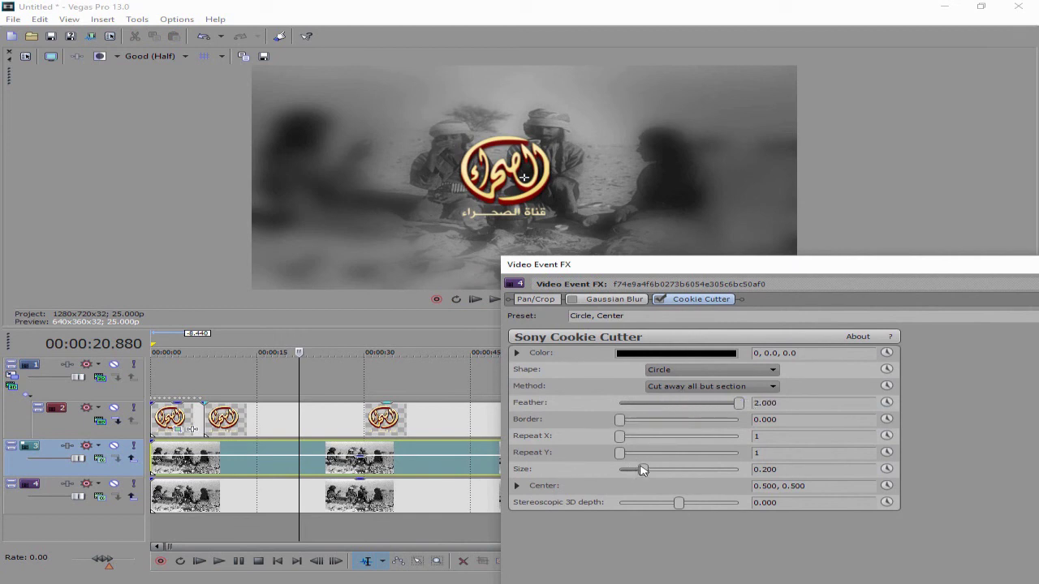
{"action": "left_click_drag", "start_coordinate": [643, 471], "coordinate": [648, 471]}
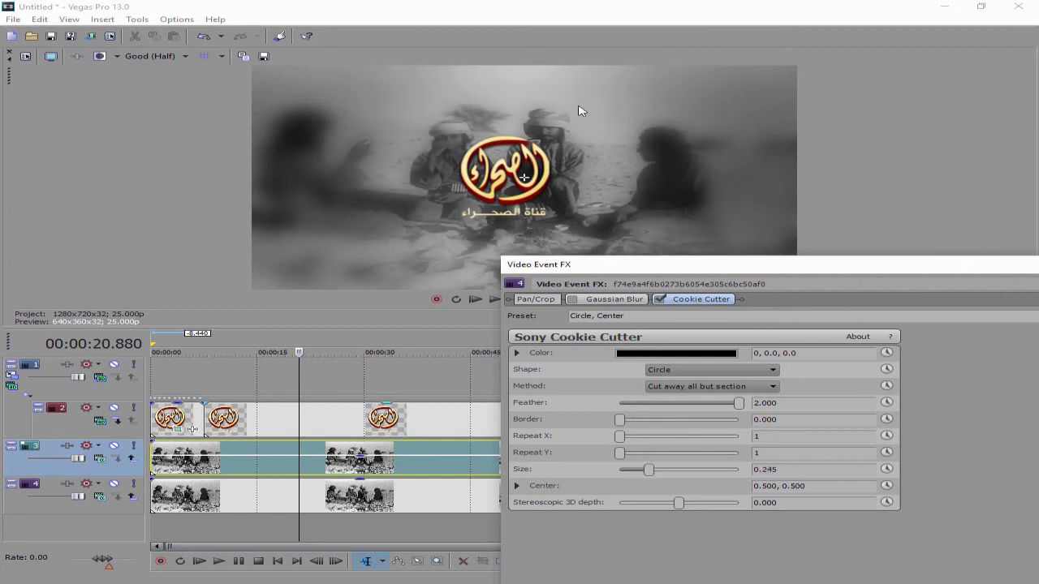
{"action": "left_click_drag", "start_coordinate": [622, 438], "coordinate": [566, 456]}
Try the Cut away section method in the Cookie Cutter and switch back to Cut away all but section.
{"action": "left_click", "coordinate": [692, 387]}
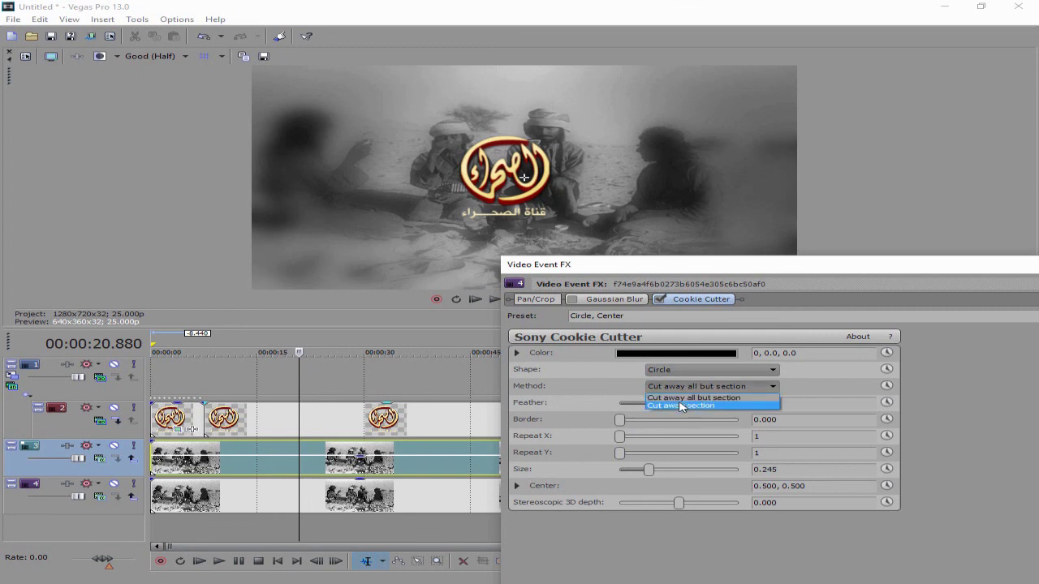
{"action": "left_click", "coordinate": [676, 406]}
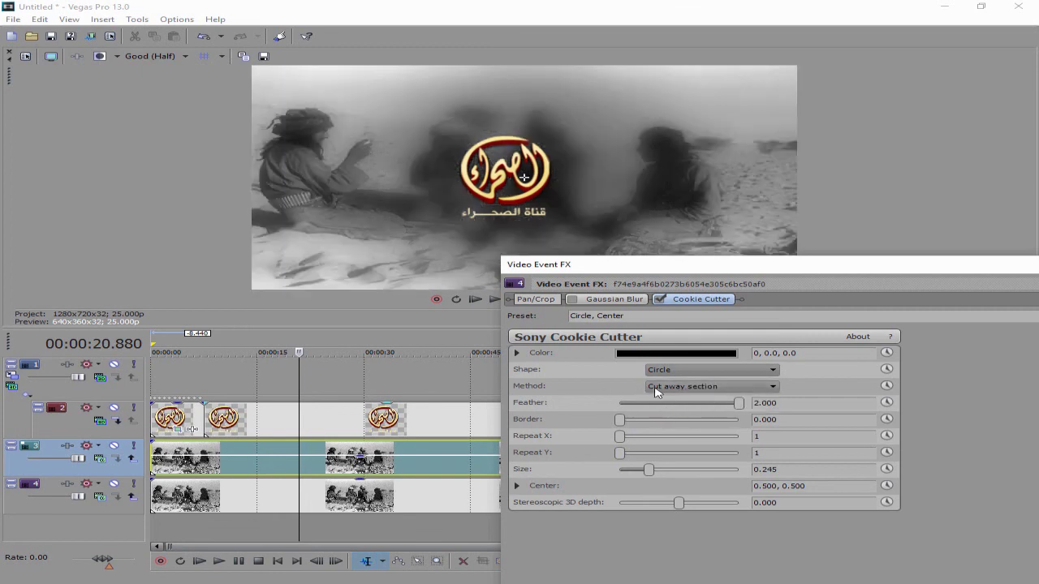
{"action": "left_click", "coordinate": [690, 388]}
{"action": "left_click", "coordinate": [683, 398]}
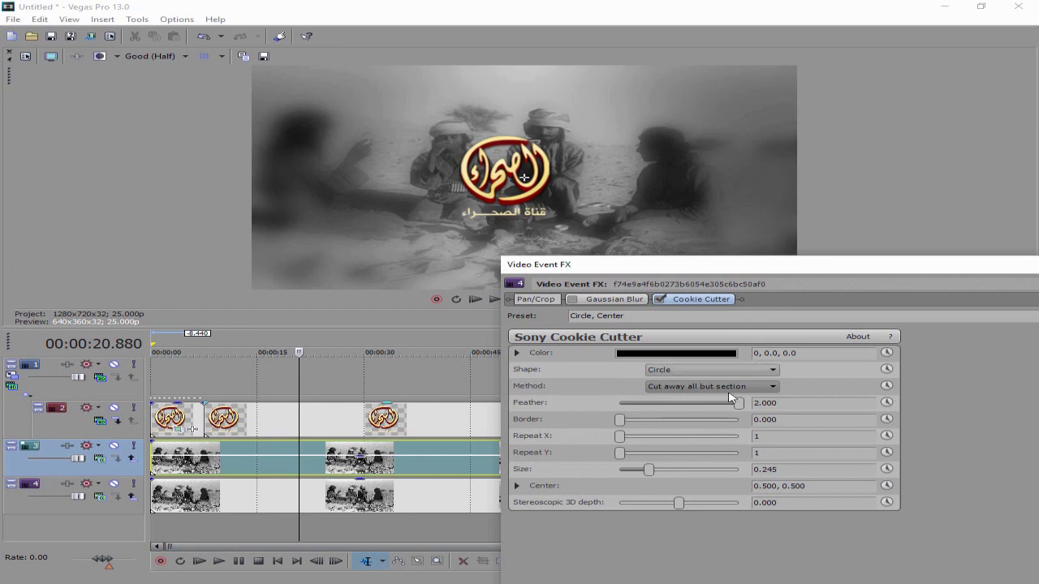
Set the Cookie Cutter's color to red, about 0, 0.88, 1.0 in HSV.
{"action": "left_click", "coordinate": [662, 355]}
{"action": "left_click", "coordinate": [693, 400]}
{"action": "left_click", "coordinate": [685, 384]}
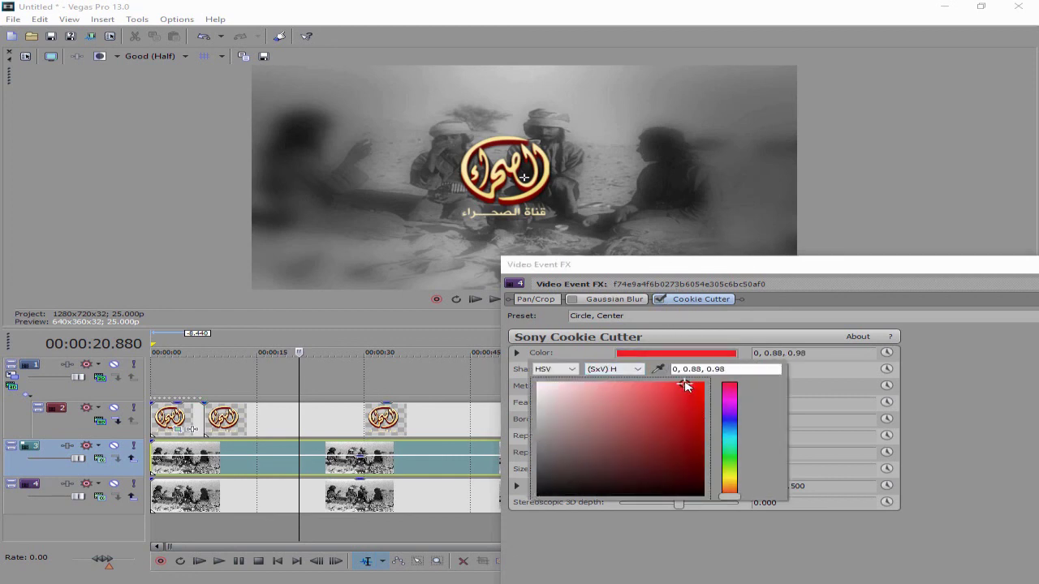
Compare the cutout with feather at 0.000, set the feather back to 2.000, and close the effect settings.
{"action": "left_click_drag", "start_coordinate": [658, 268], "coordinate": [494, 281]}
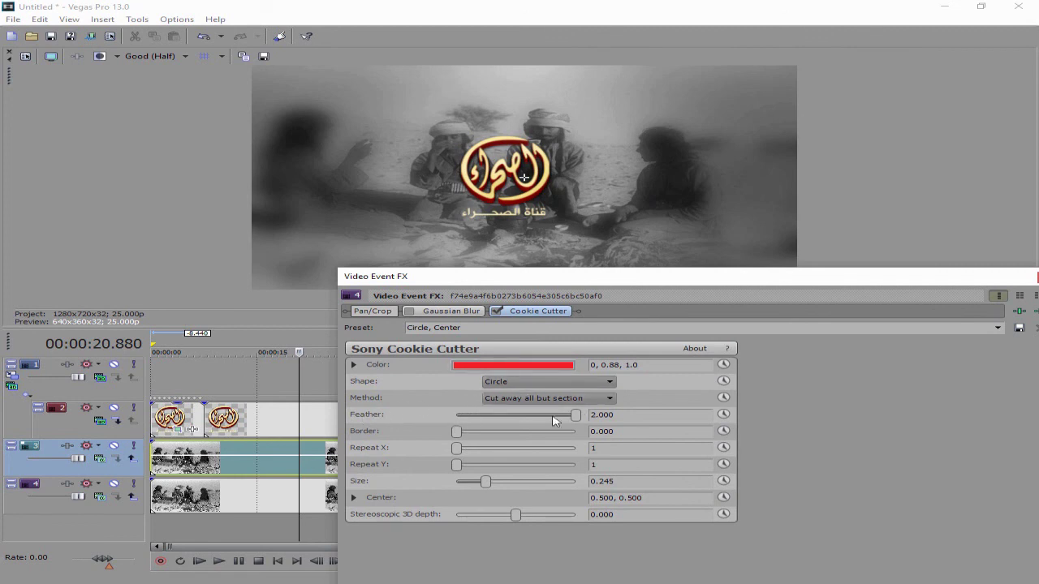
{"action": "left_click_drag", "start_coordinate": [577, 419], "coordinate": [430, 421]}
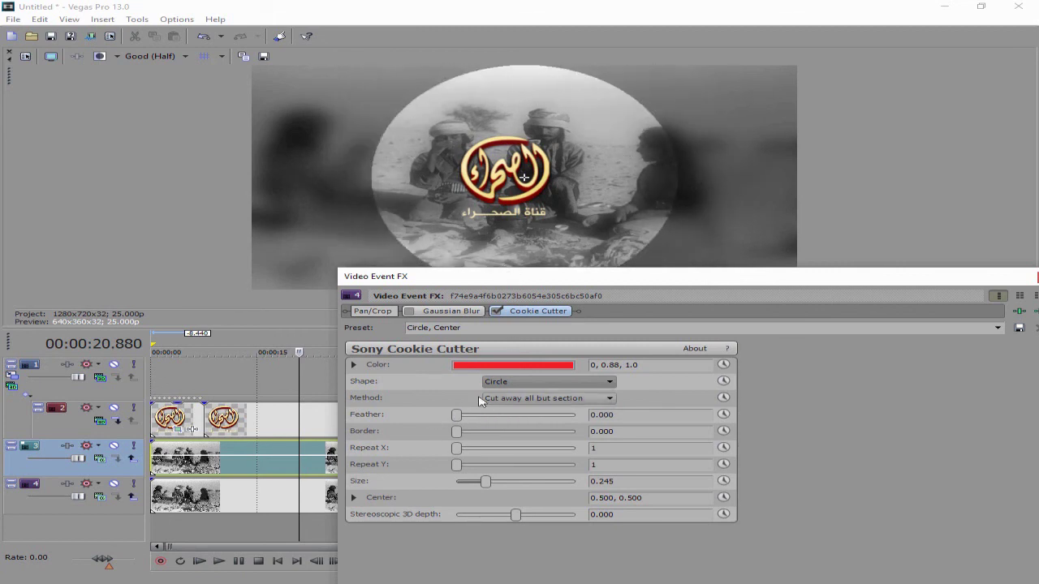
{"action": "left_click_drag", "start_coordinate": [457, 415], "coordinate": [610, 418]}
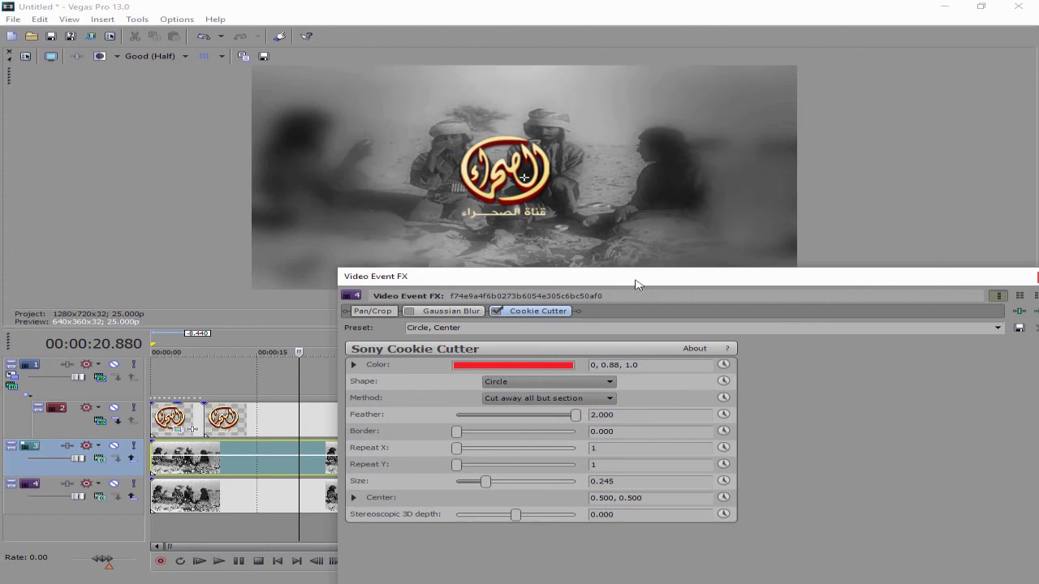
{"action": "left_click_drag", "start_coordinate": [636, 283], "coordinate": [483, 311]}
{"action": "left_click", "coordinate": [892, 304]}
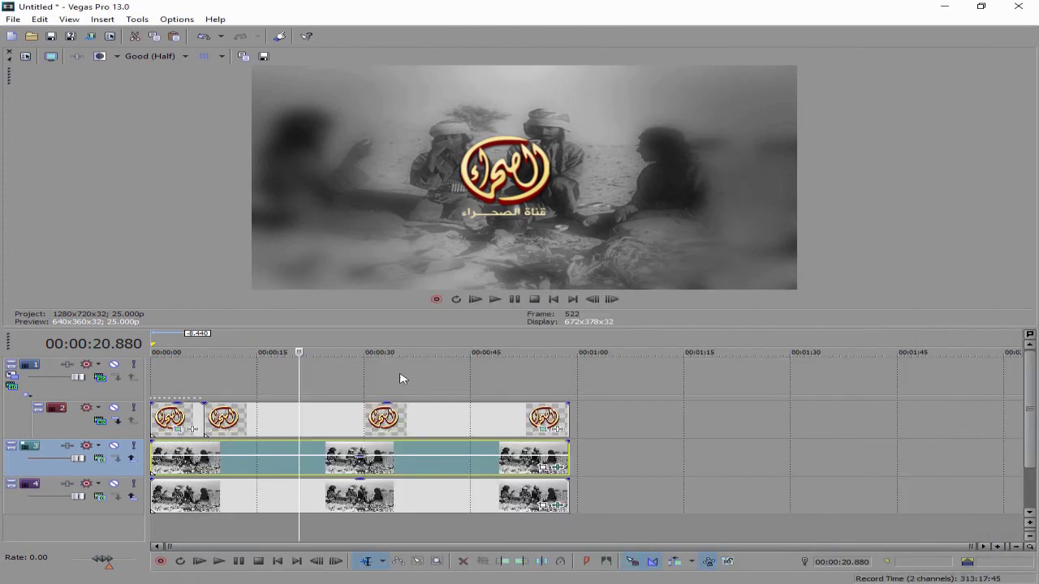